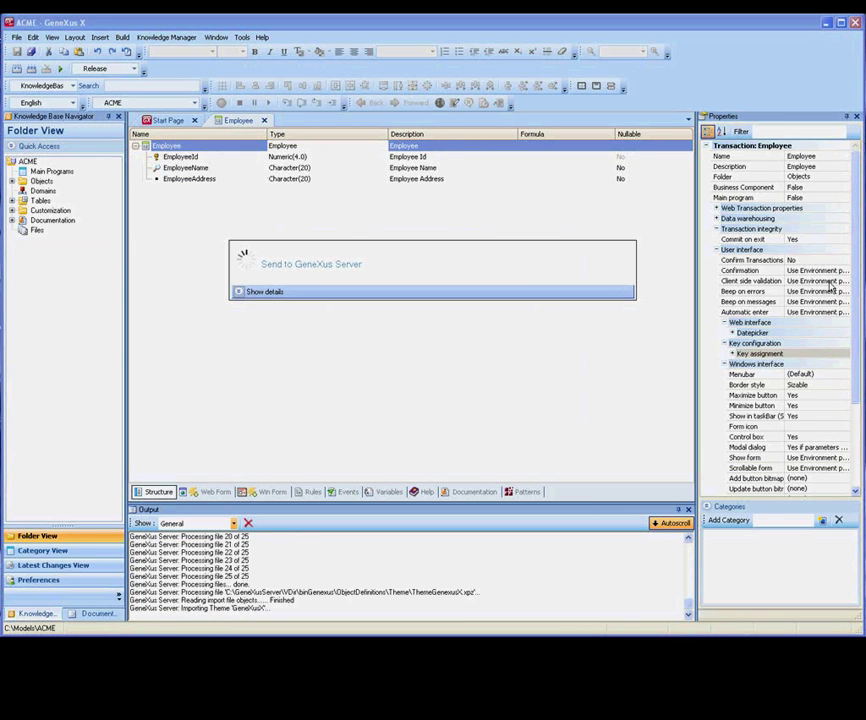
Step: Create a new Transaction object named Area
key(ctrl+n)
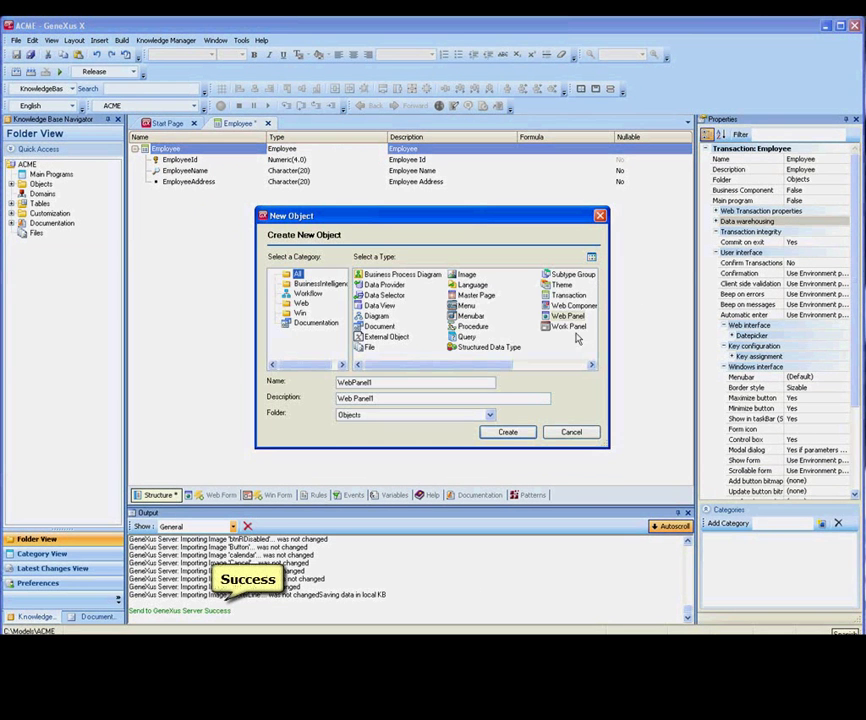
click(566, 296)
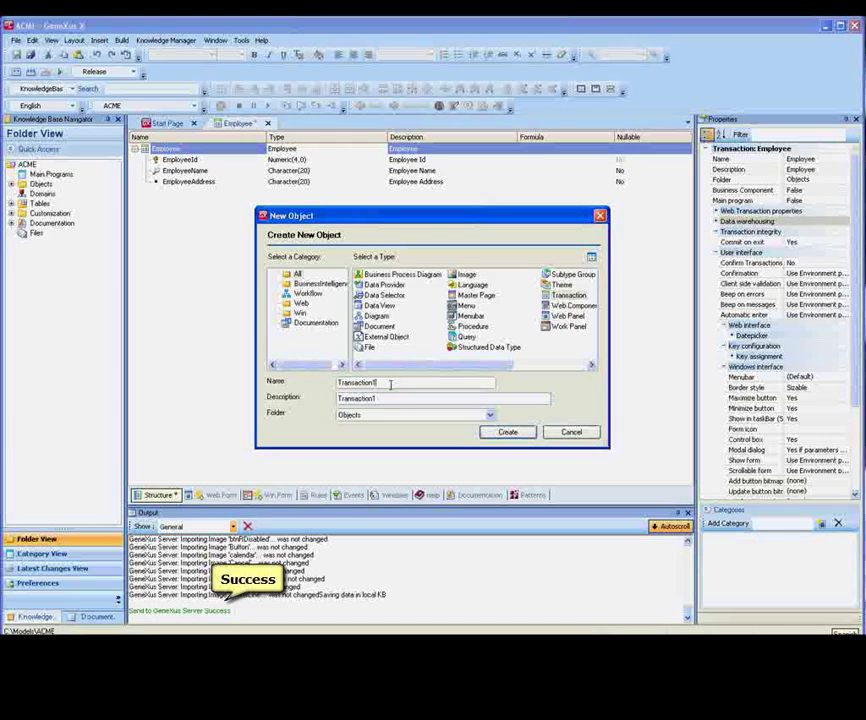
drag(387, 382, 260, 380)
text(Are)
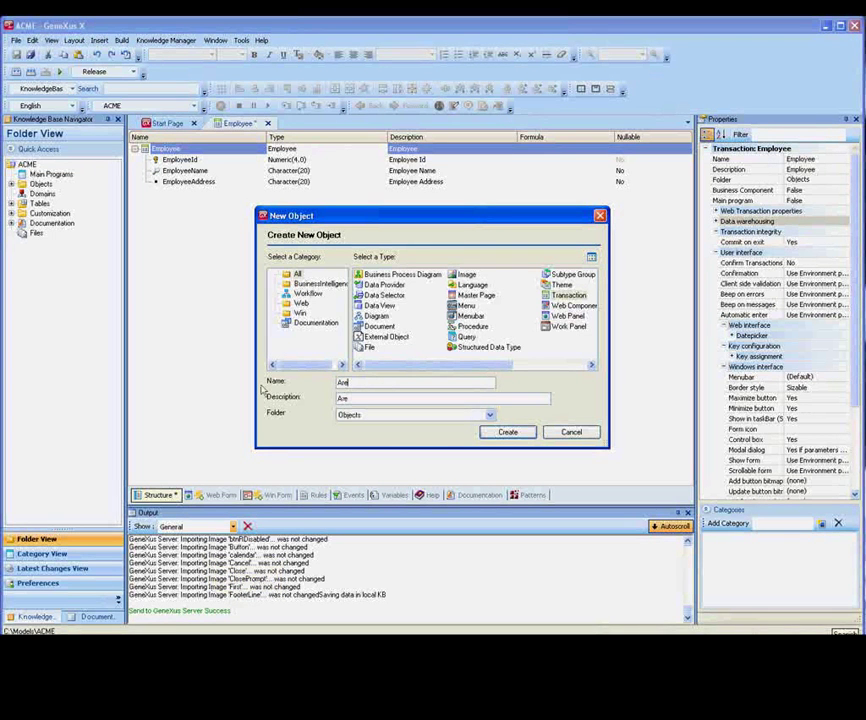
text(a)
click(497, 432)
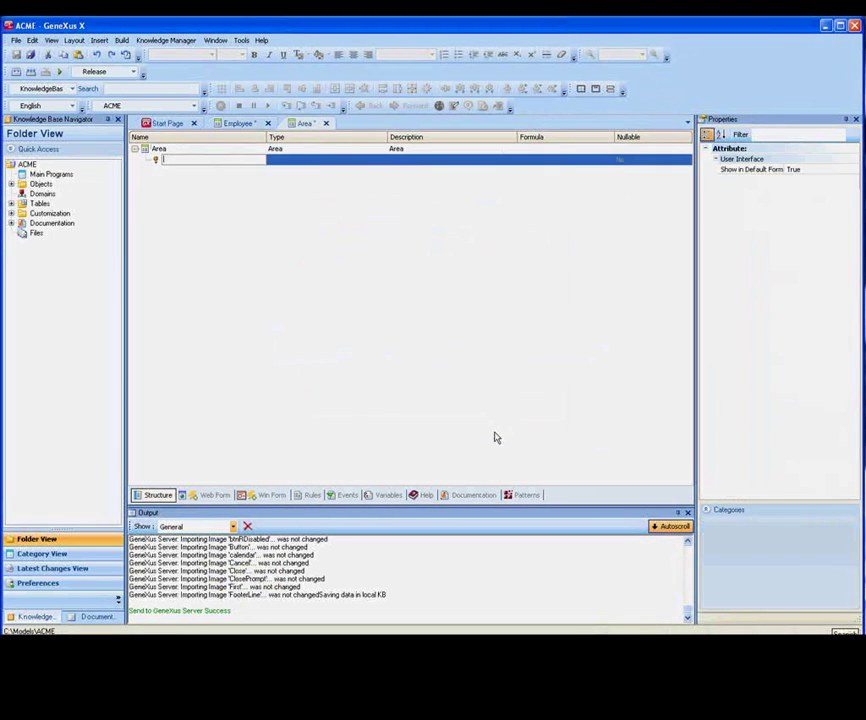
Step: Add an AreaId attribute and a Character AreaName attribute, then save the Area transaction
text(AreaId)
key(Return)
text(AreaNa)
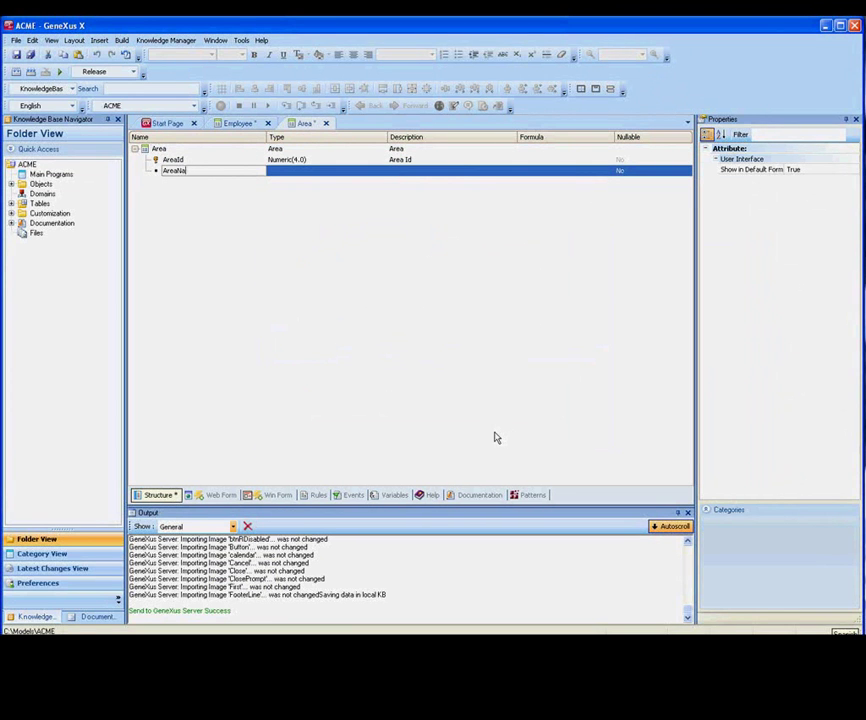
text(me)
key(Tab)
click(381, 171)
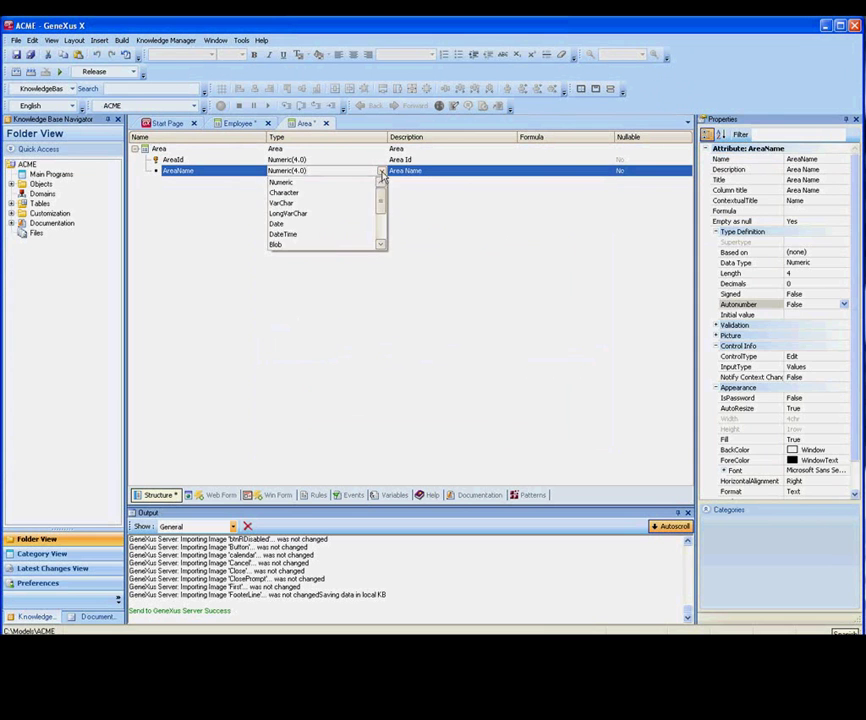
click(337, 193)
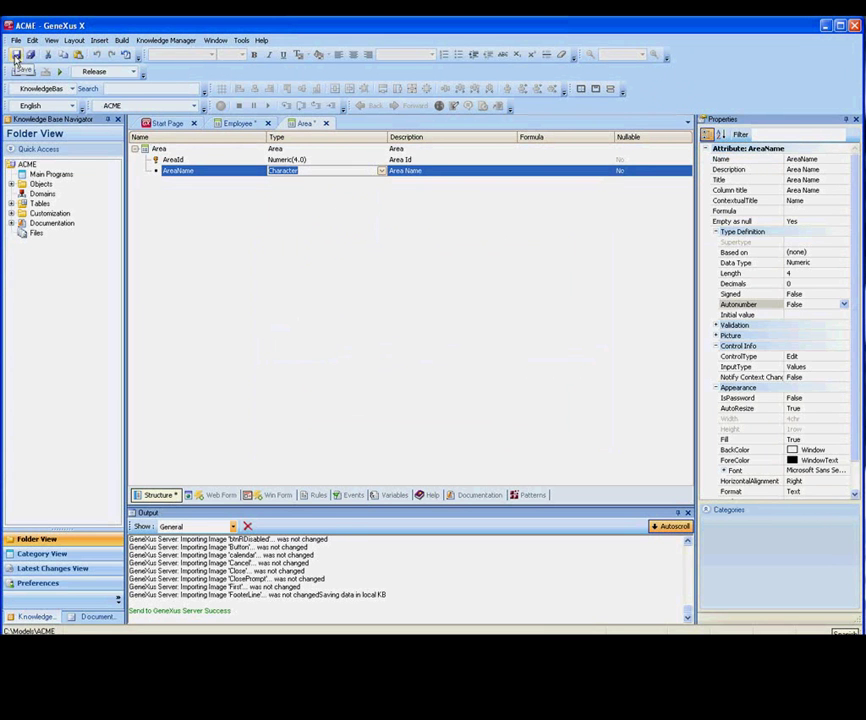
click(16, 55)
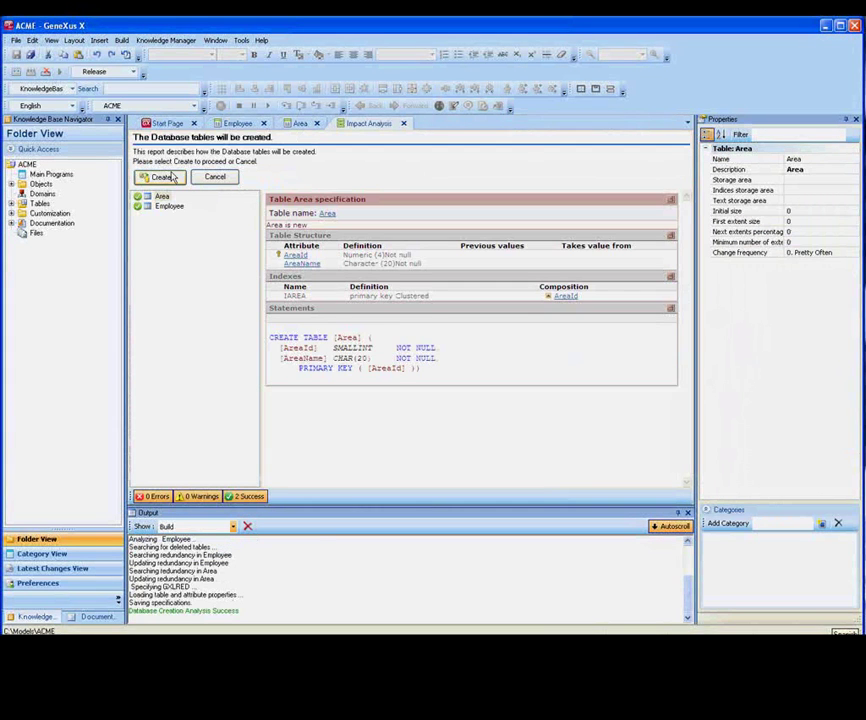
Step: Create the Area and Employee tables, generate the application, and open the Employee page
click(171, 177)
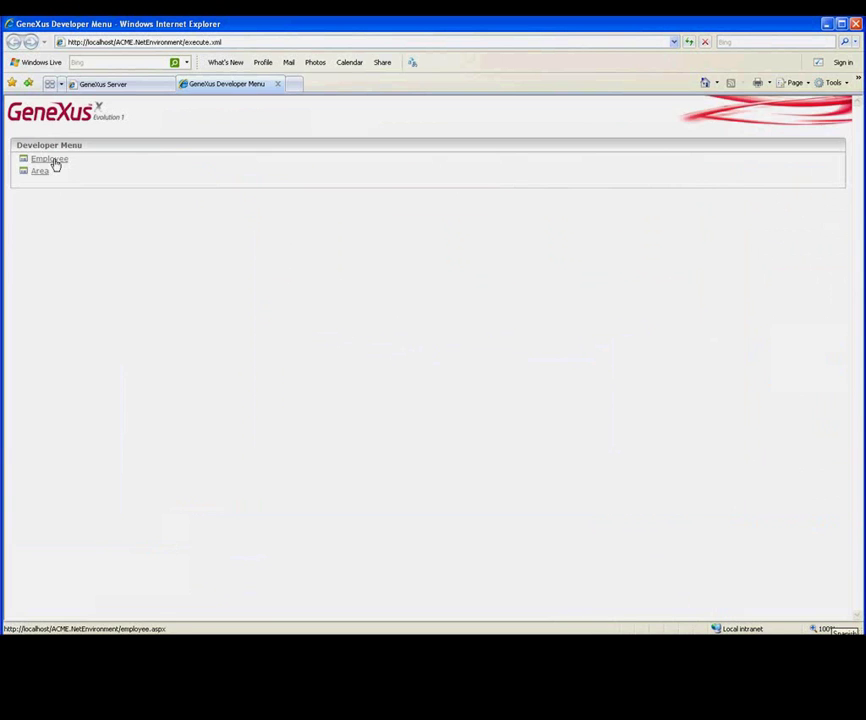
click(54, 164)
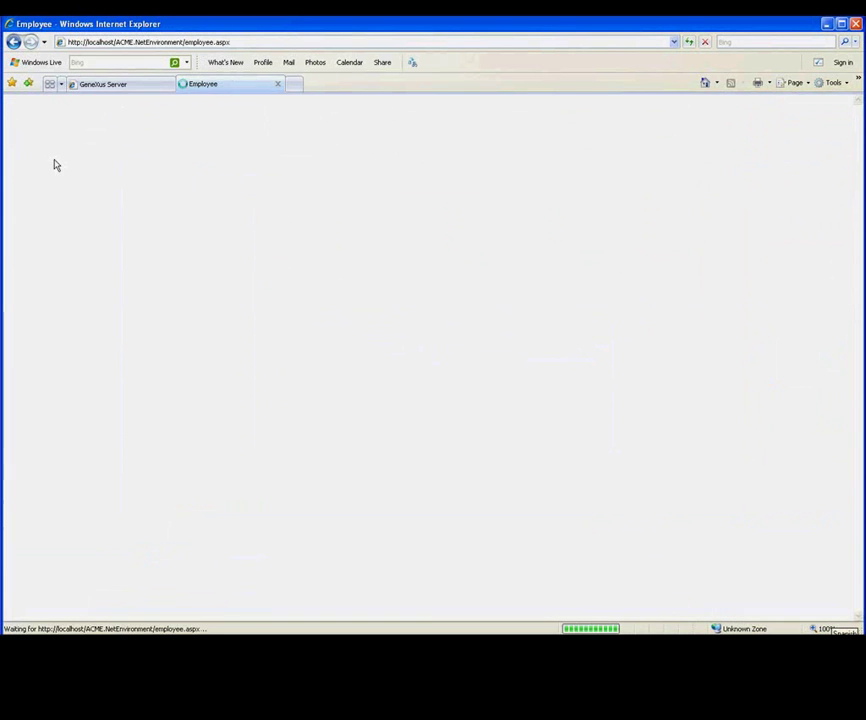
Step: Enter a new employee with Id 1, the employee's name and street address
text(1)
key(Tab)
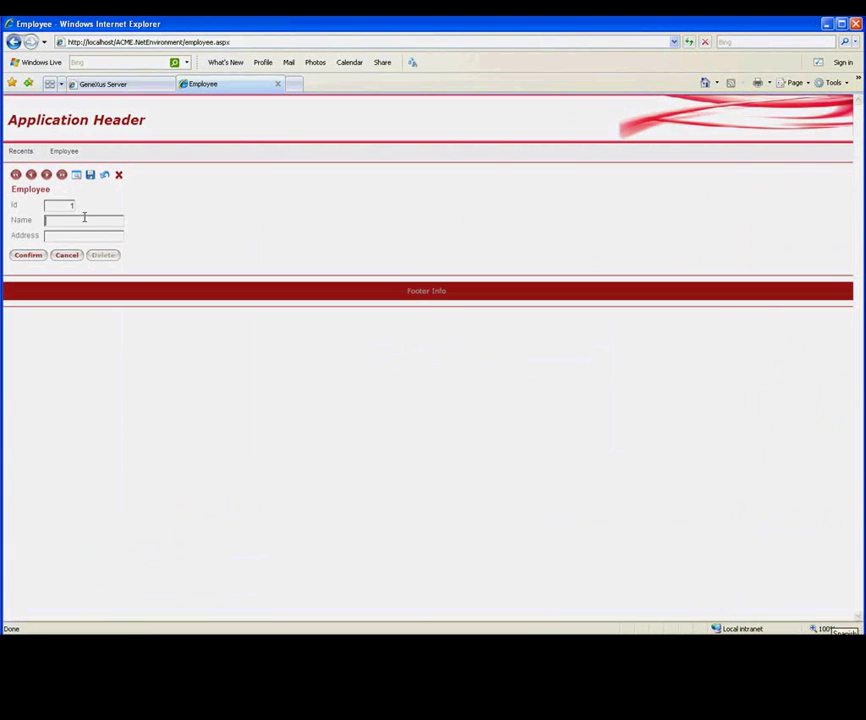
text(Ann Smith)
click(76, 235)
text(5th Avenue 1234)
Step: Save the employee record and commit the pending changes with comment 'New transactions: Area and Employee'
click(28, 257)
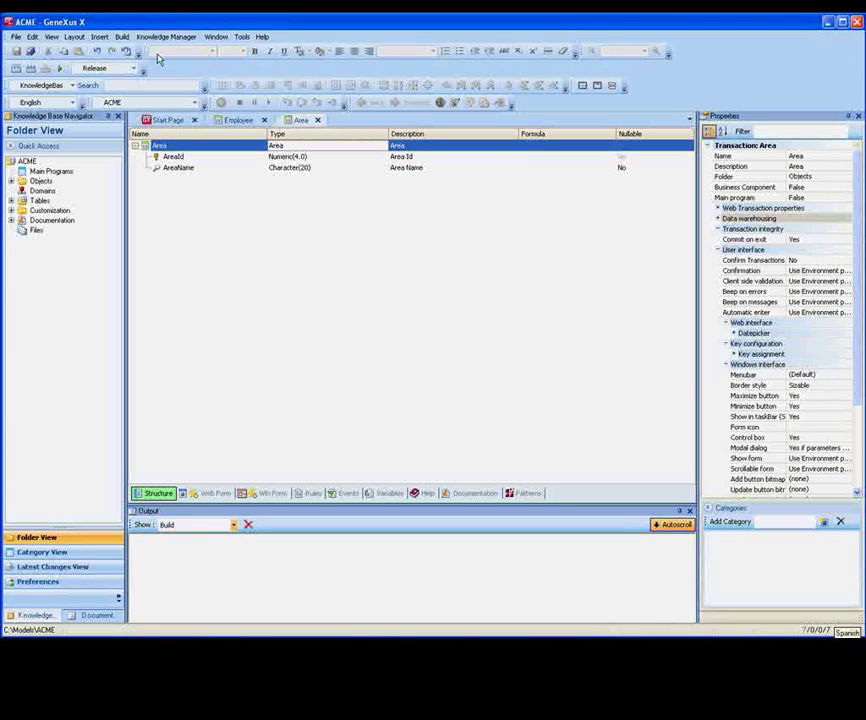
click(160, 37)
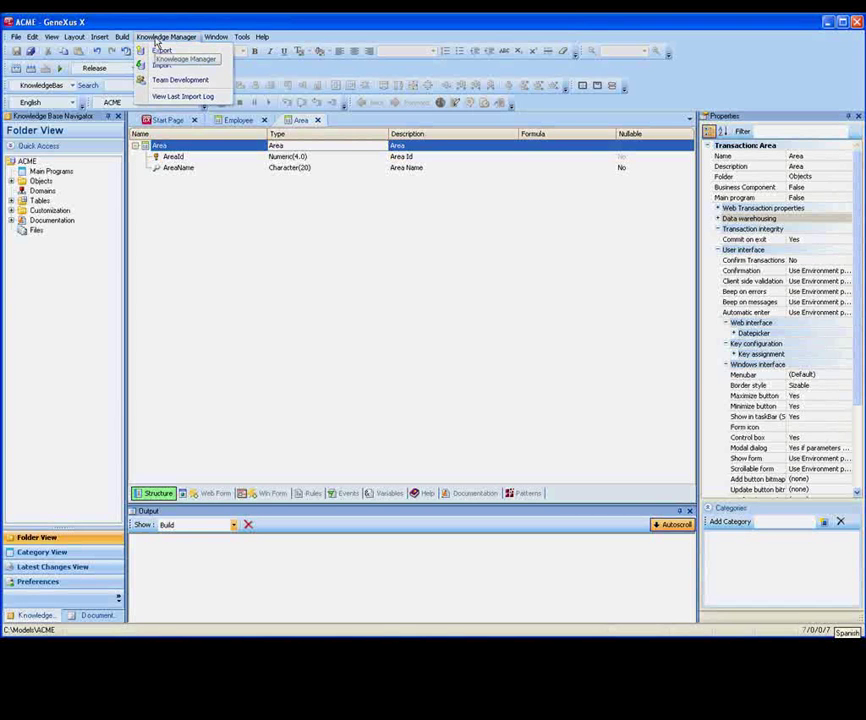
click(167, 81)
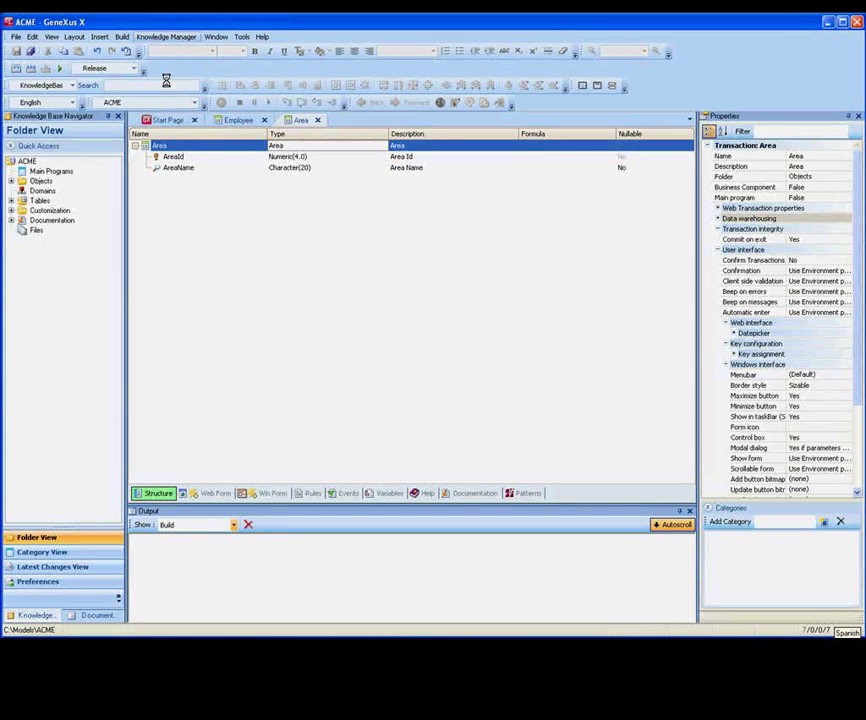
text(New)
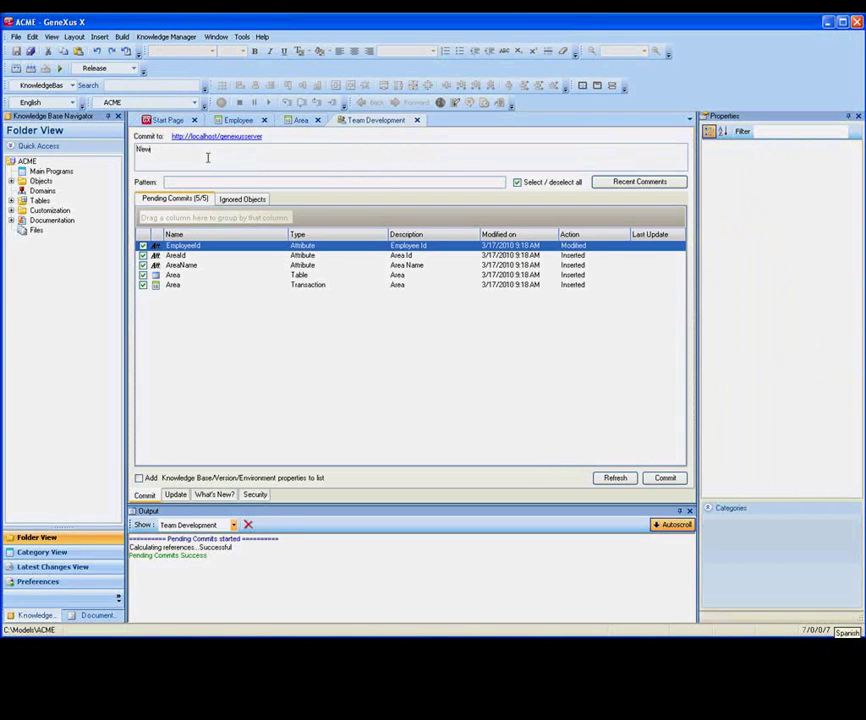
text( transactions: Aarea and Employee)
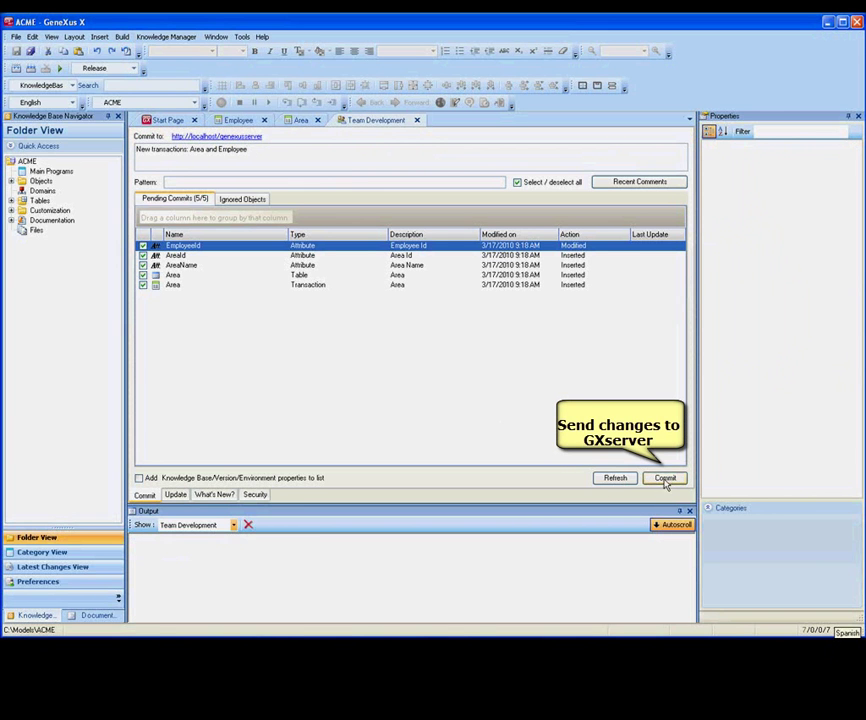
click(665, 479)
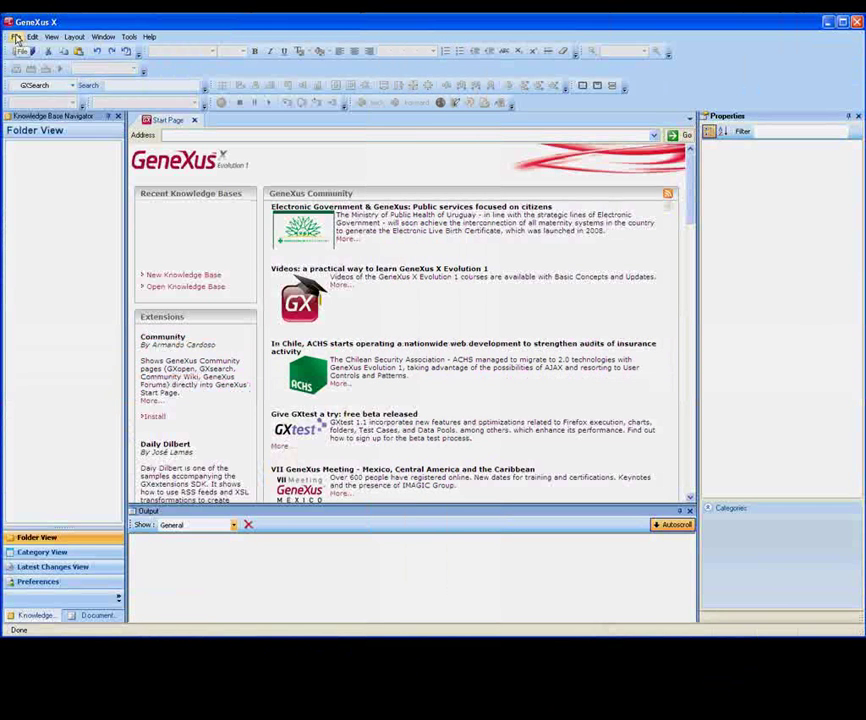
Step: Create the James_ACME knowledge base from the ACME (Trunk) version on GeneXus Server
click(16, 38)
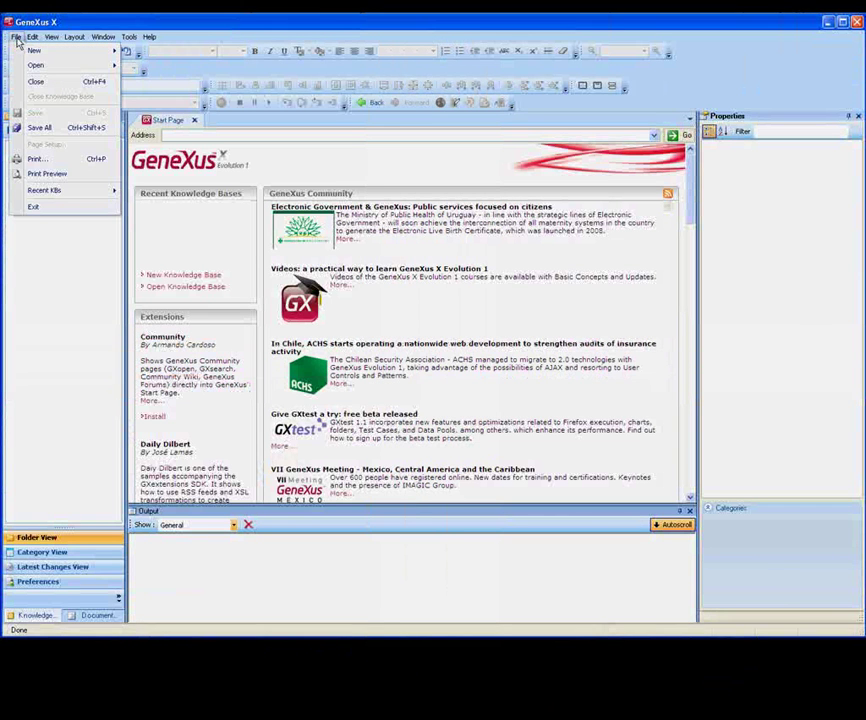
mouse_move(77, 49)
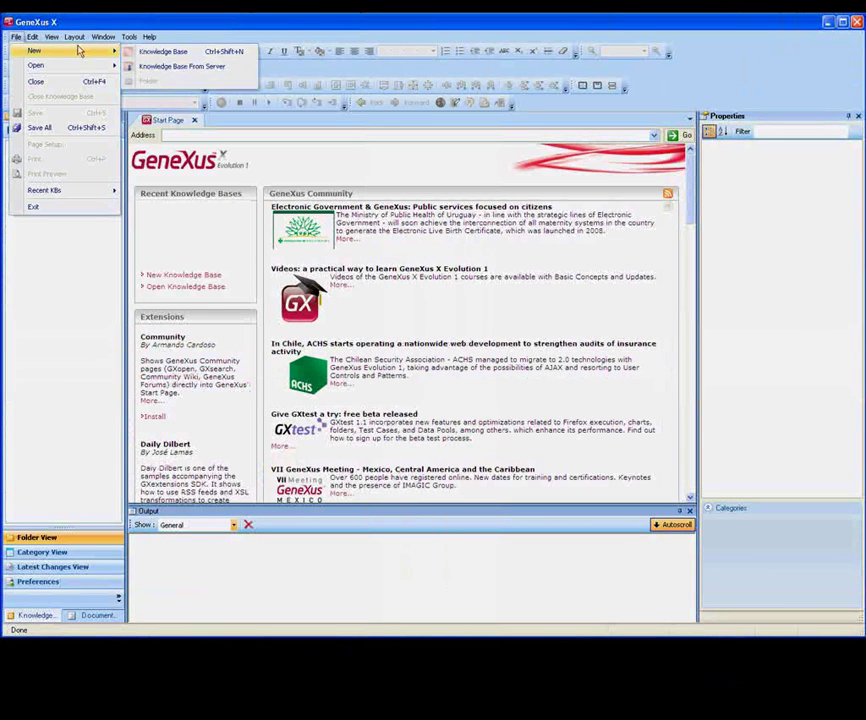
click(150, 68)
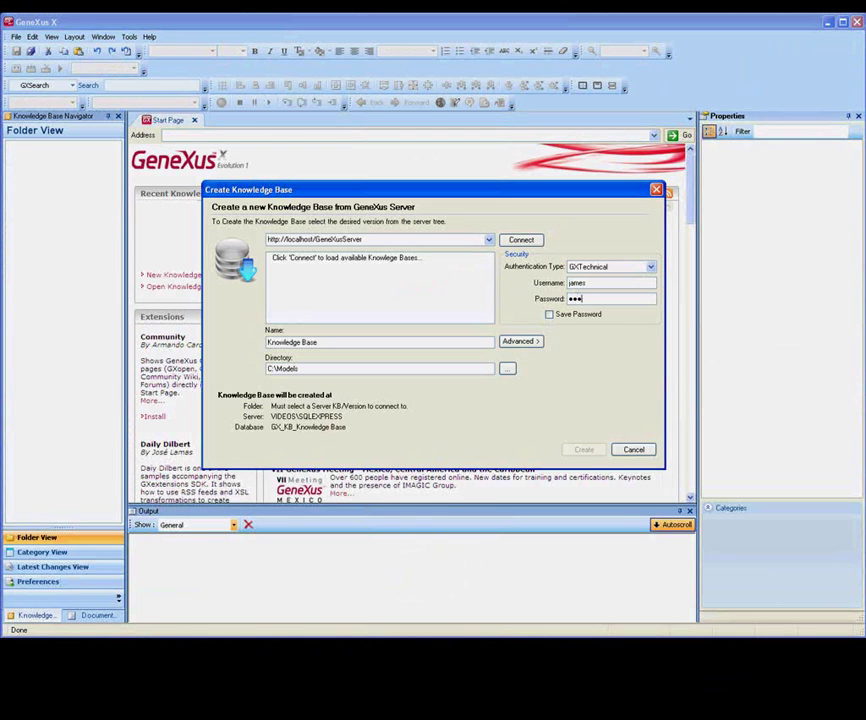
text(s)
click(517, 242)
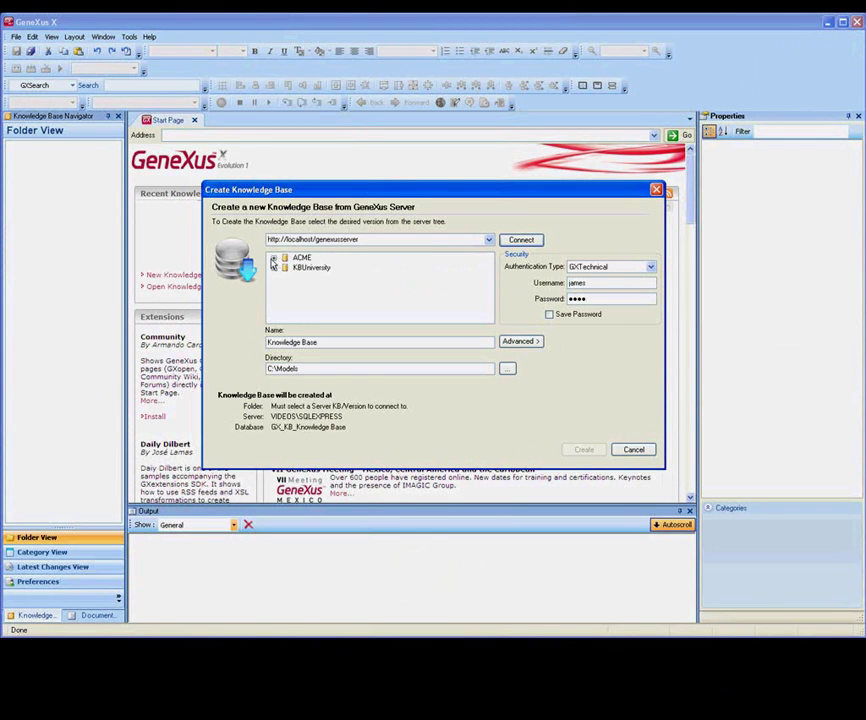
click(273, 258)
click(310, 268)
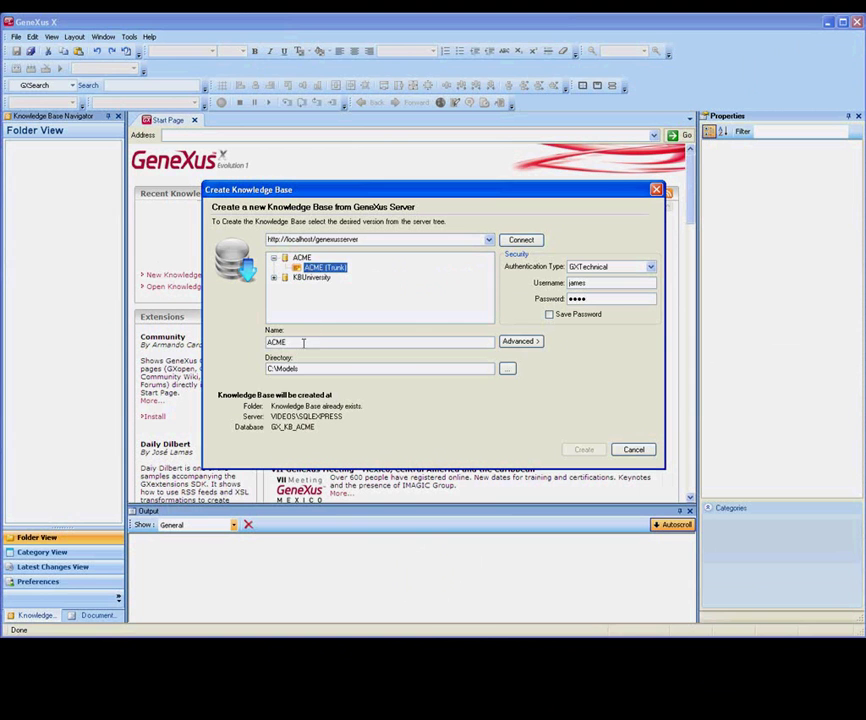
click(268, 342)
text(James)
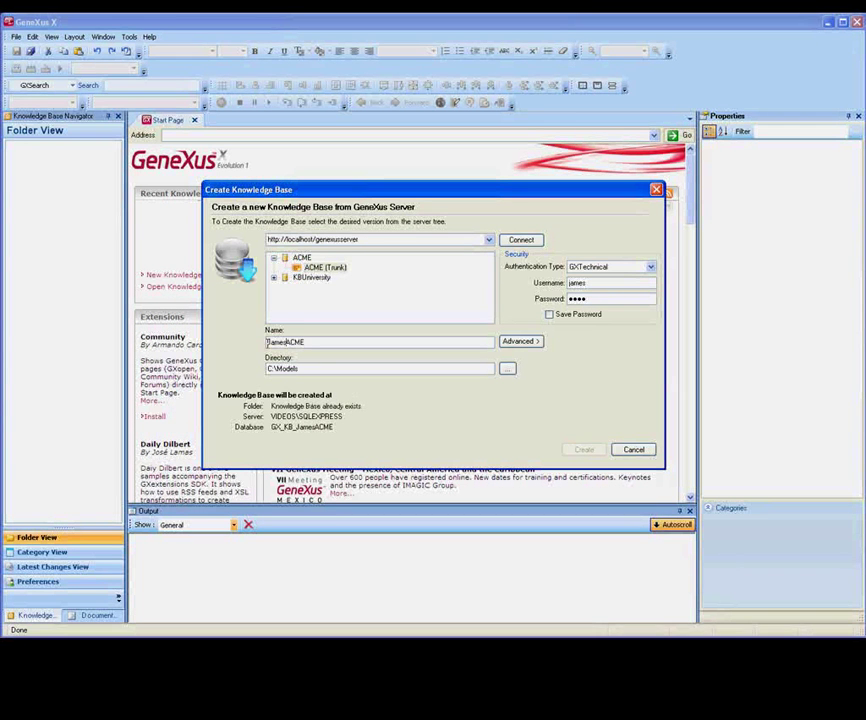
text(_)
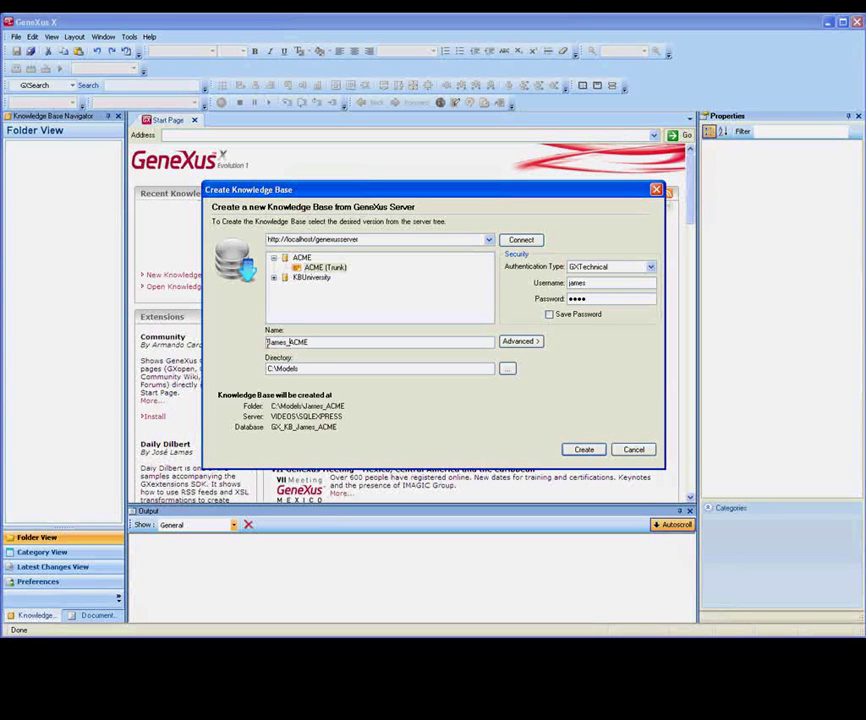
click(582, 450)
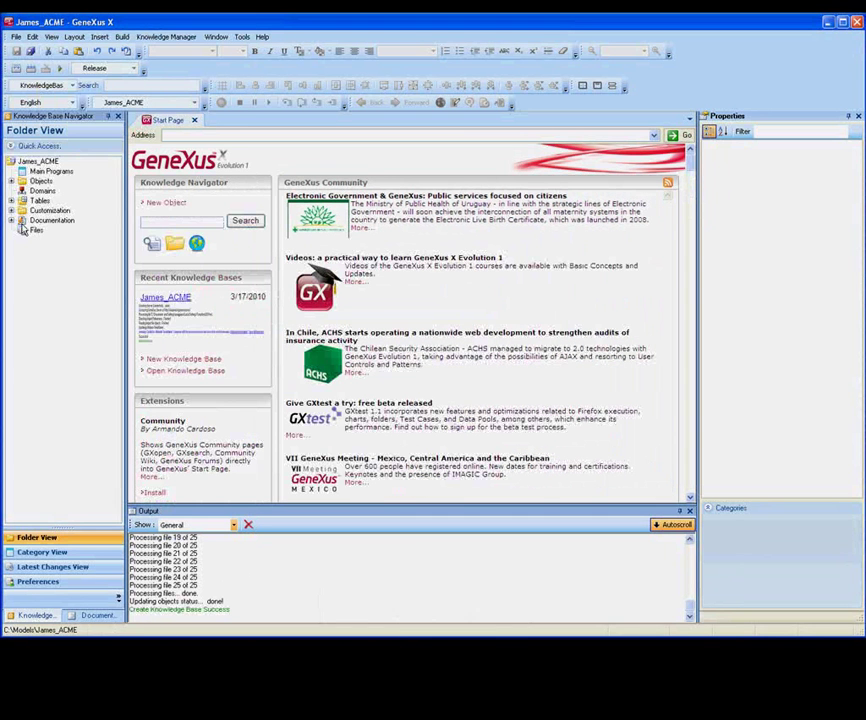
Step: Add a Character AreaPhone attribute below AreaName in the Area transaction and save it
click(11, 181)
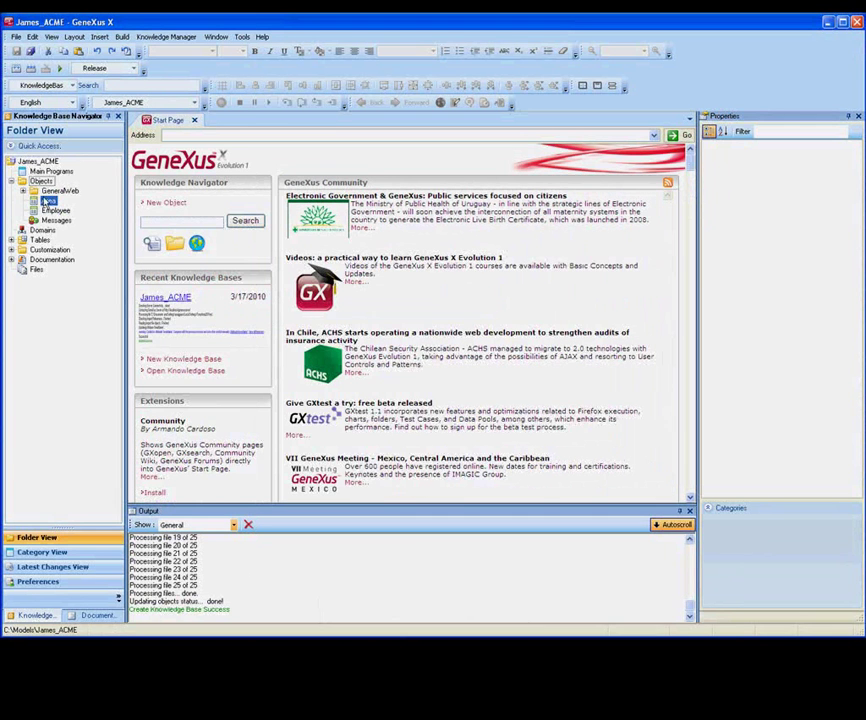
double_click(48, 201)
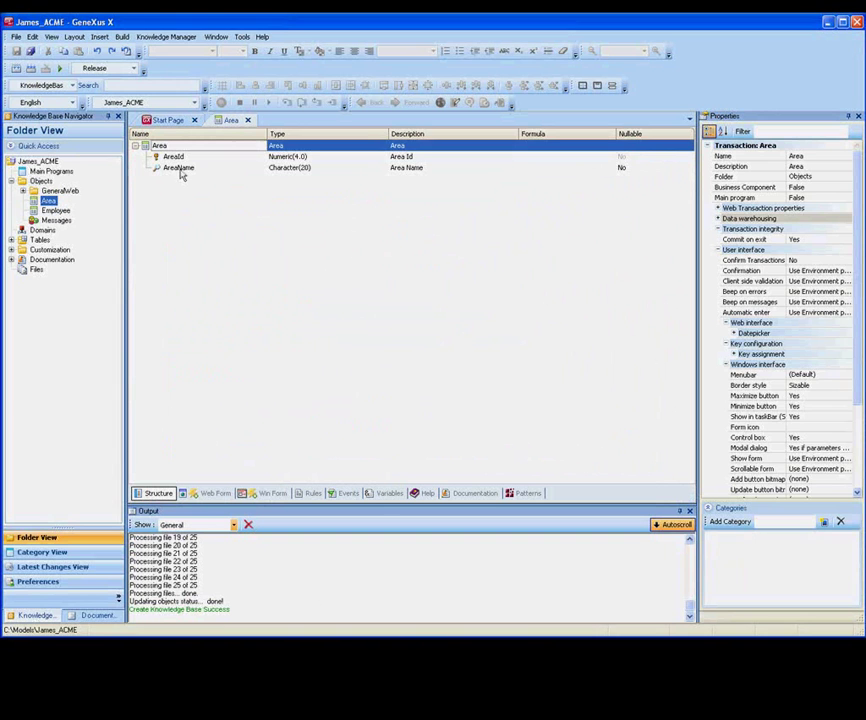
click(180, 168)
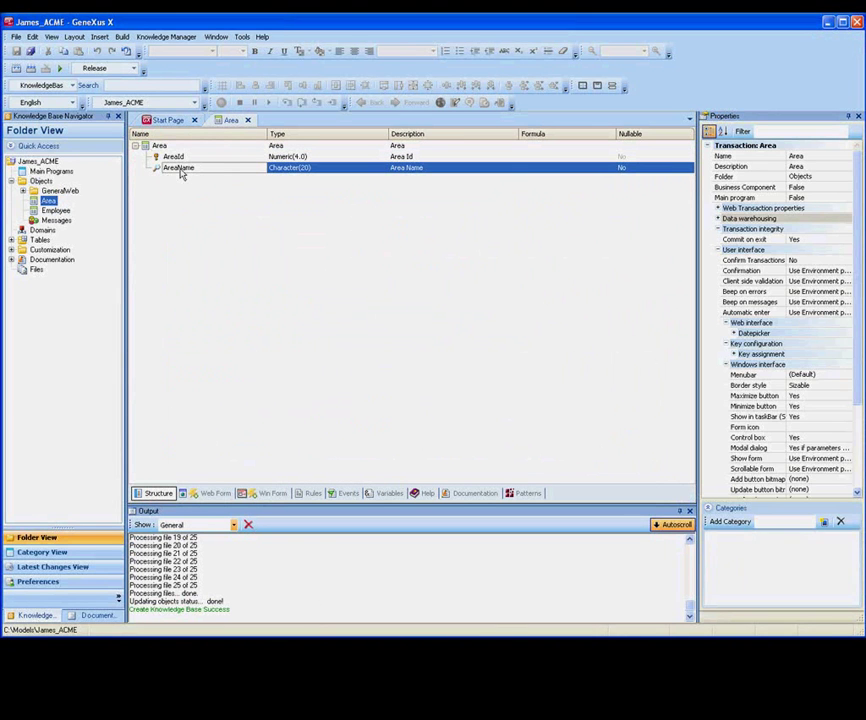
key(Return)
text(Area)
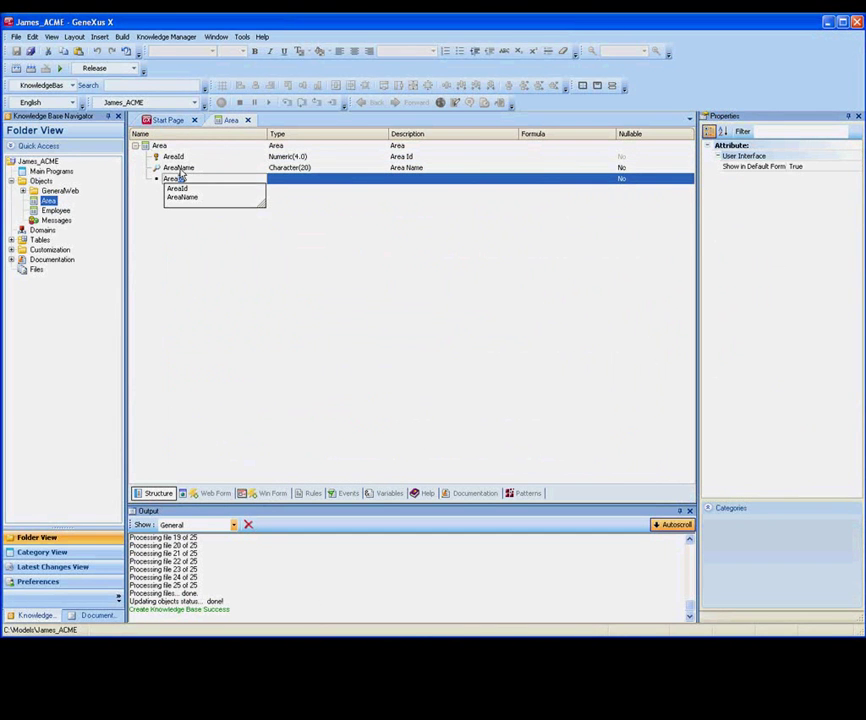
text(Phone)
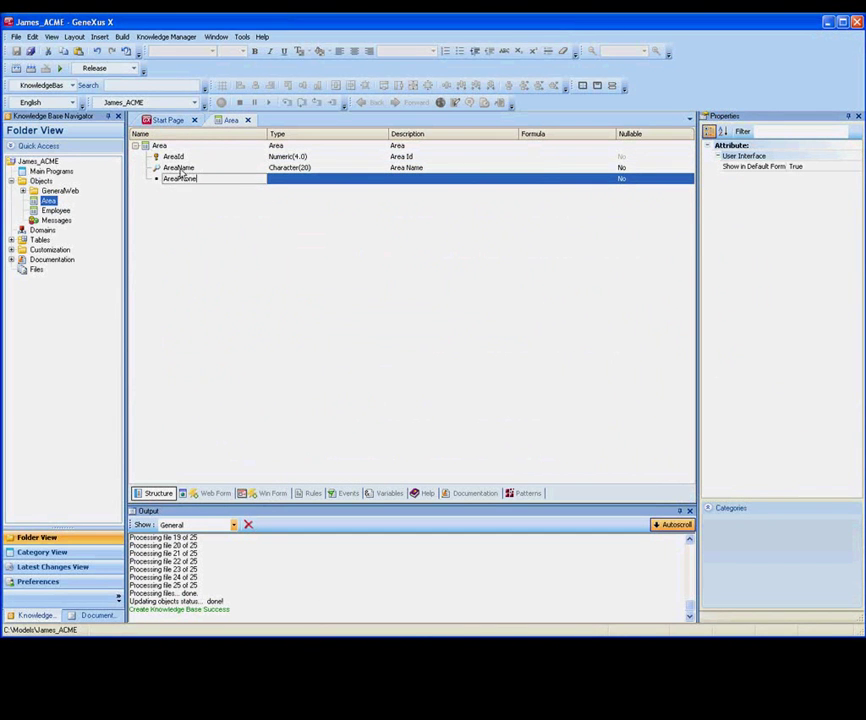
click(297, 181)
click(335, 205)
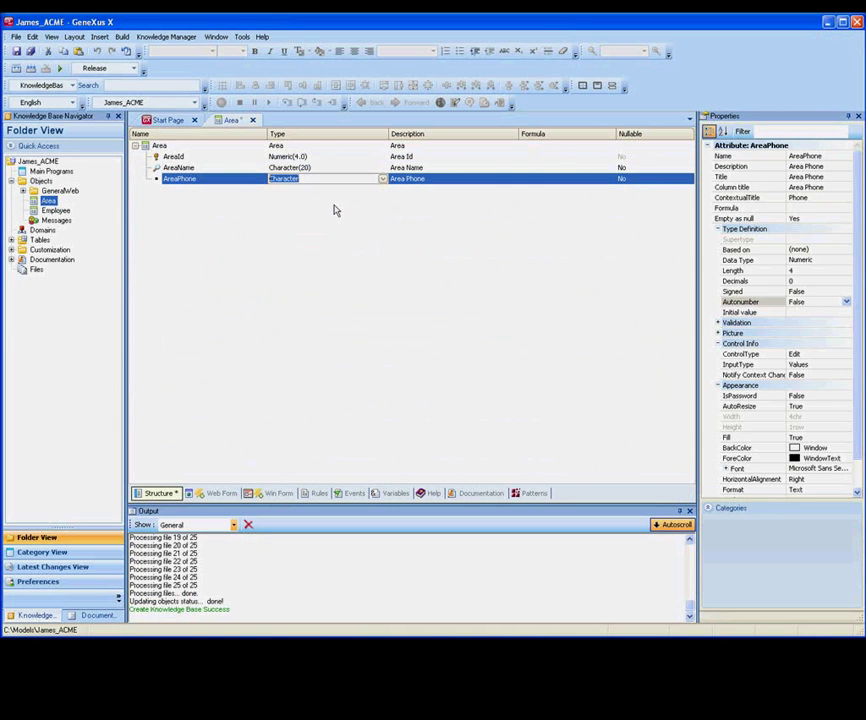
click(15, 51)
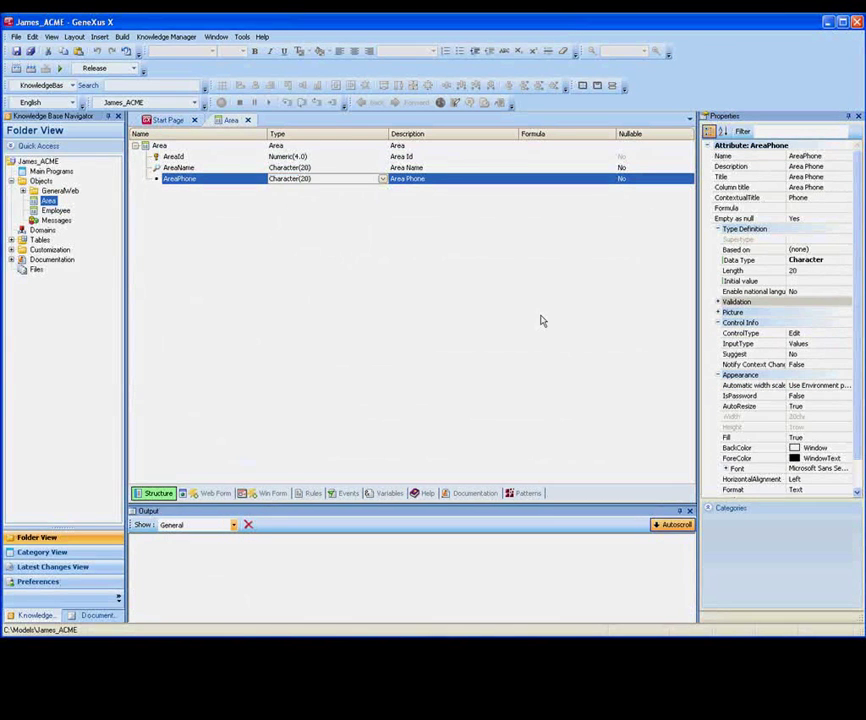
click(166, 37)
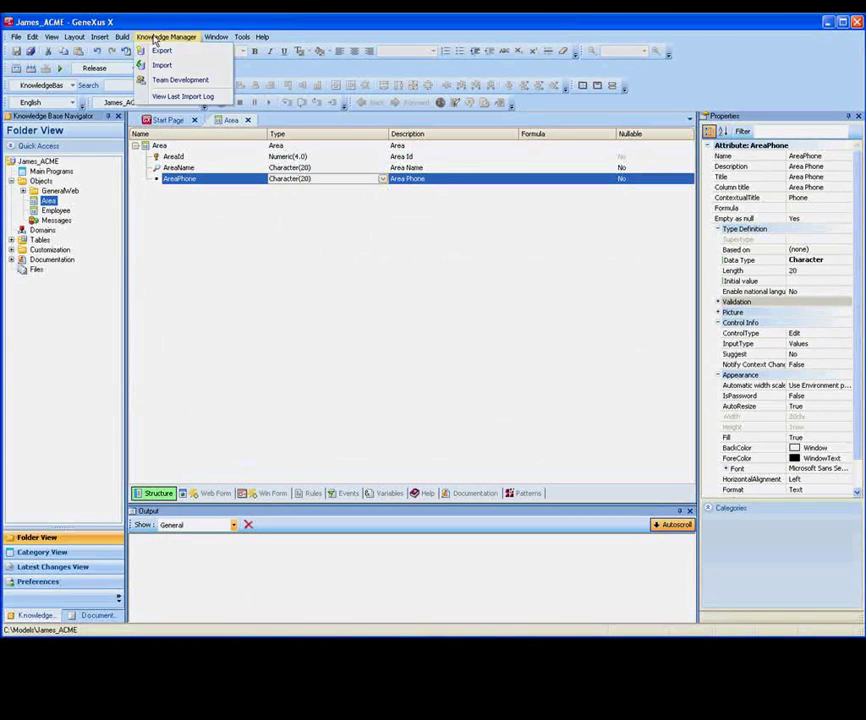
Step: Commit the AreaPhone attribute and Area change to the server with comment 'New attribute'
click(176, 83)
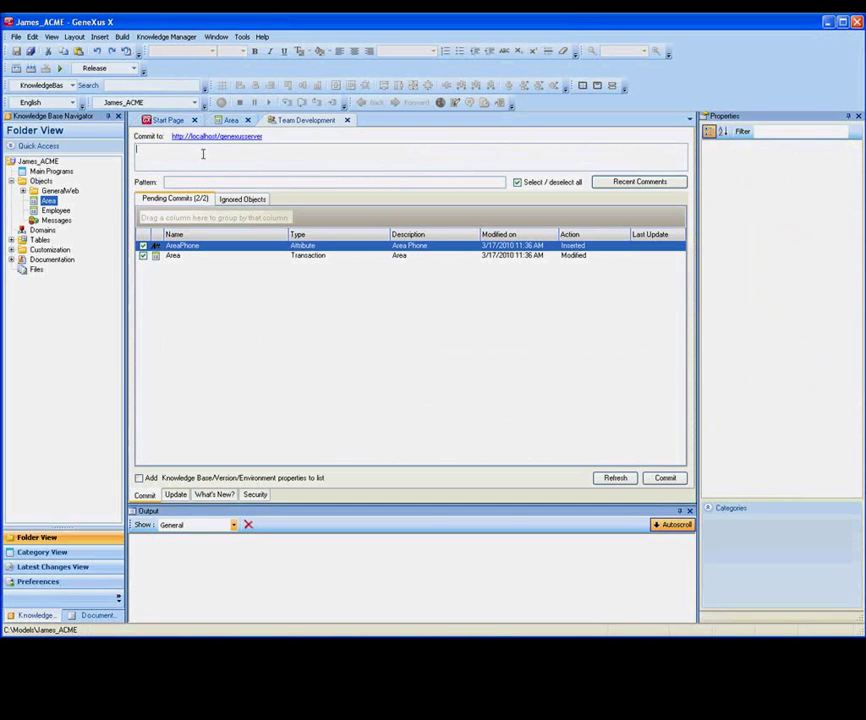
click(203, 154)
text(New attribute)
click(668, 480)
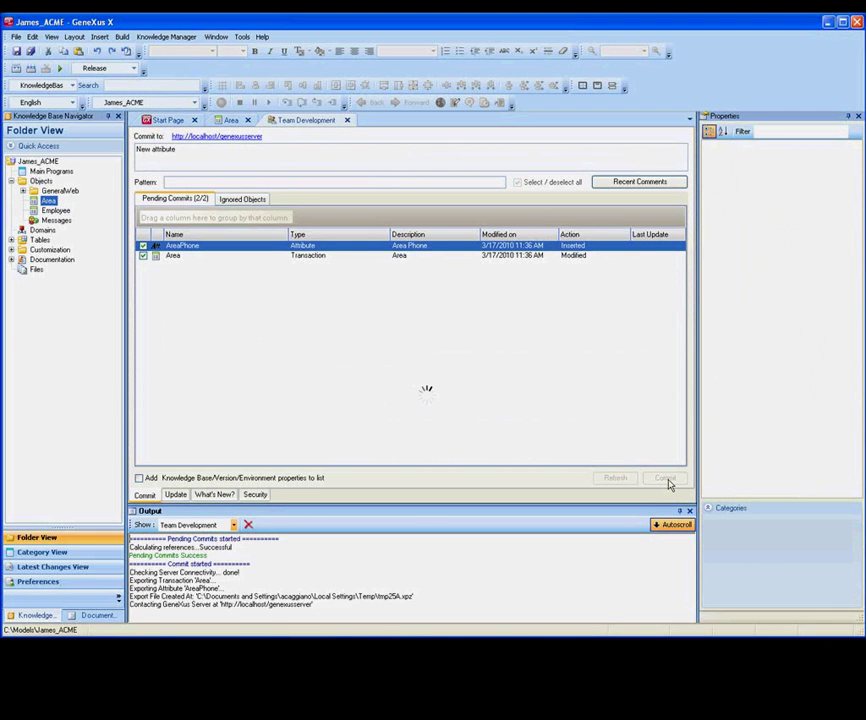
click(178, 496)
Step: Preview and apply the server's EmployeeList web panel update to James_ACME
click(613, 478)
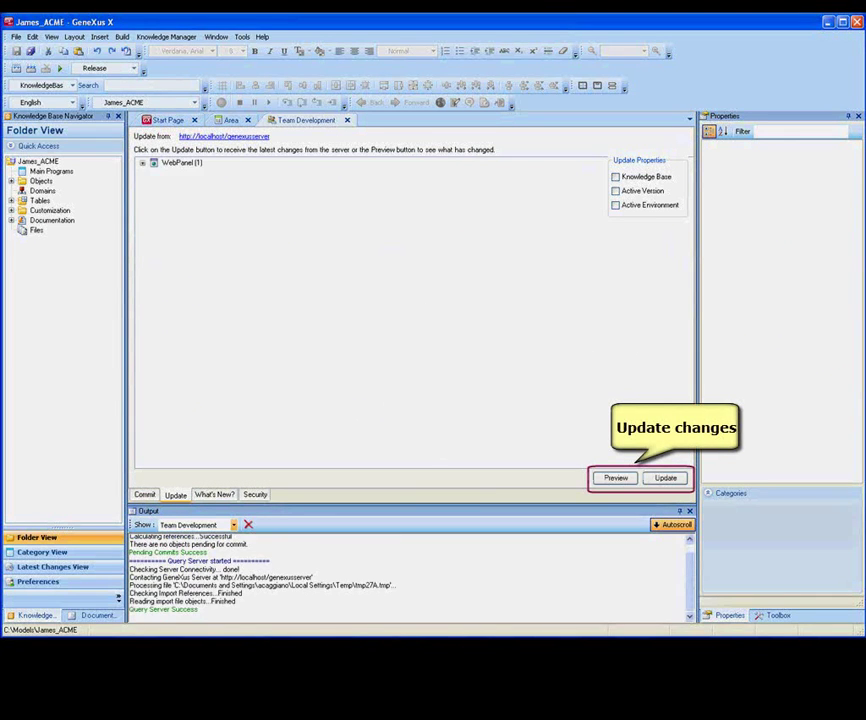
click(665, 478)
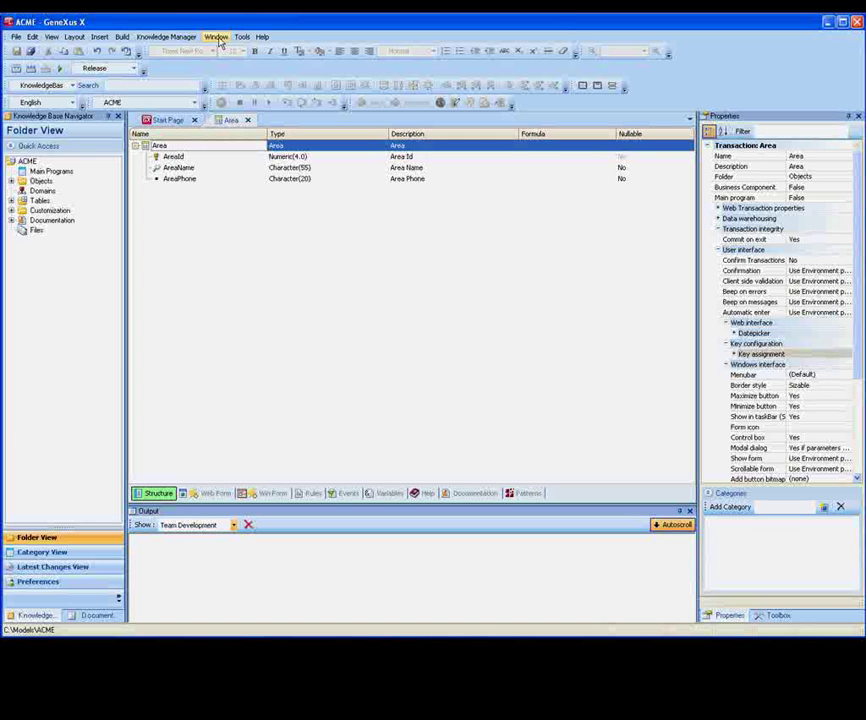
click(168, 37)
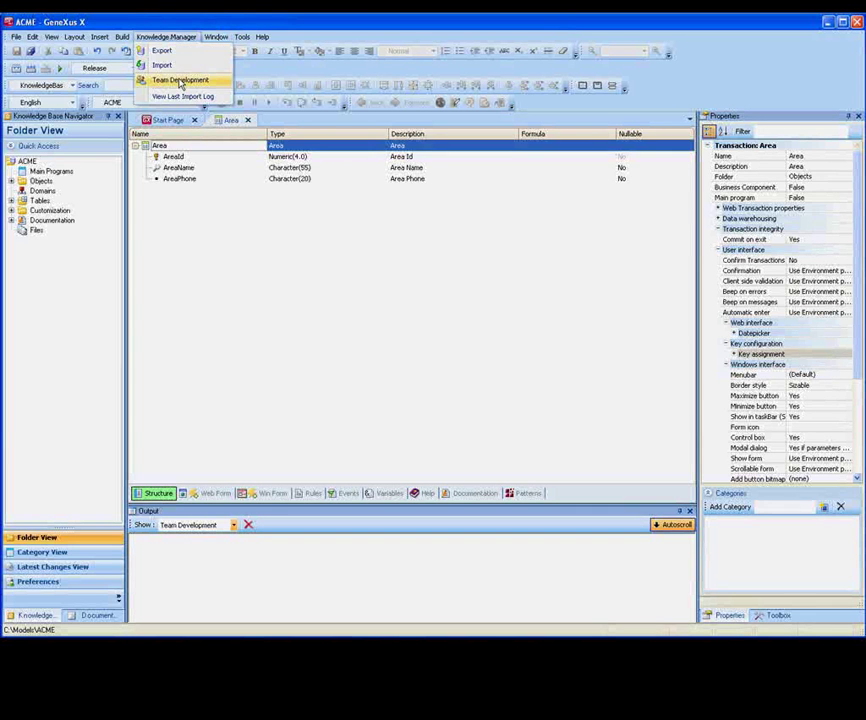
Step: Try committing ACME's AreaName and Area table changes with comment 'AreaName:Character(55)'
click(178, 78)
click(252, 154)
text(AreaName-Character(55)
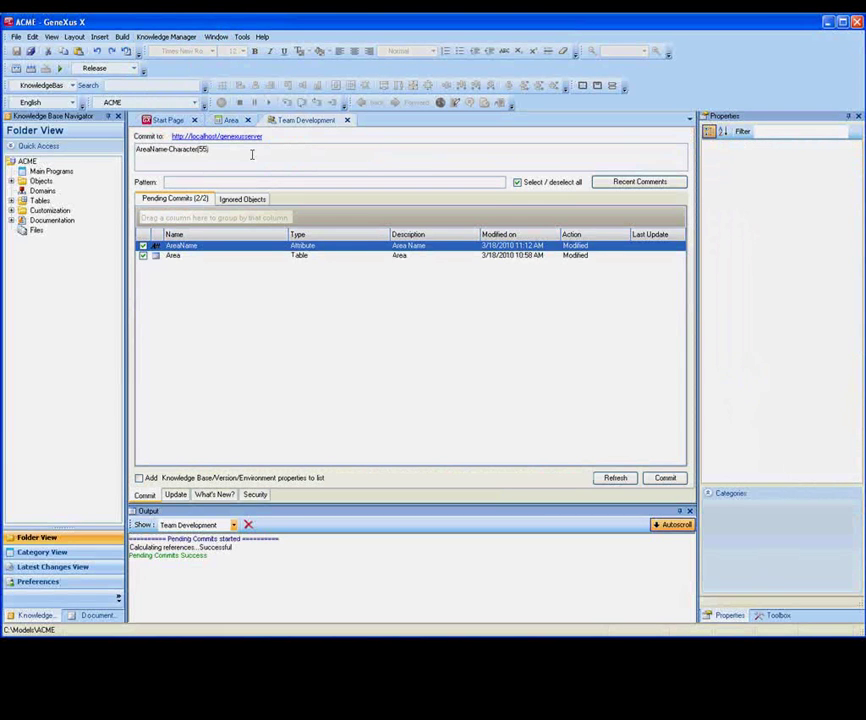
click(667, 481)
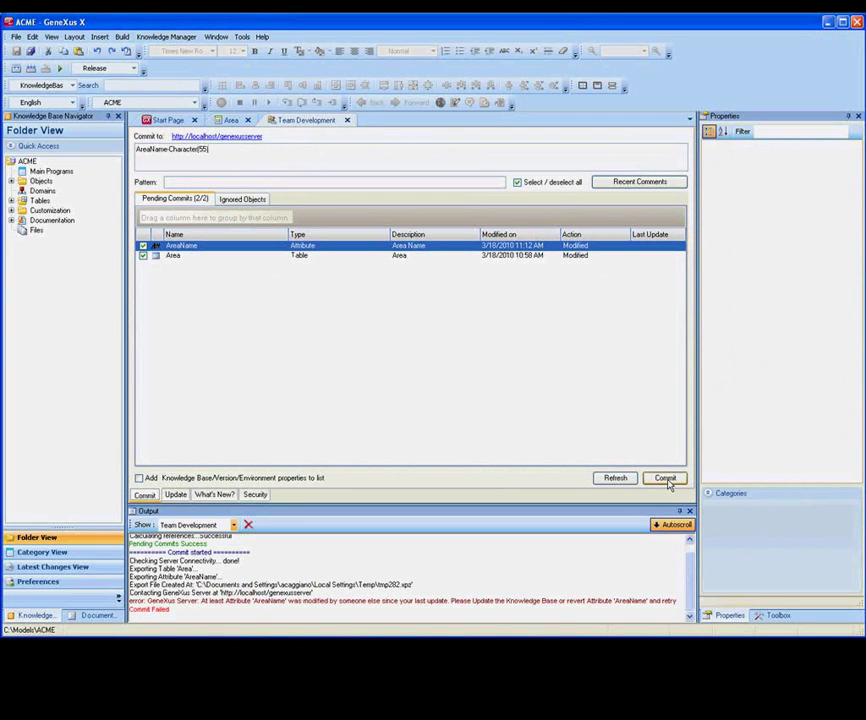
Step: Update ACME from the server and resolve the AreaName conflict by keeping the Length 55 definition
click(175, 494)
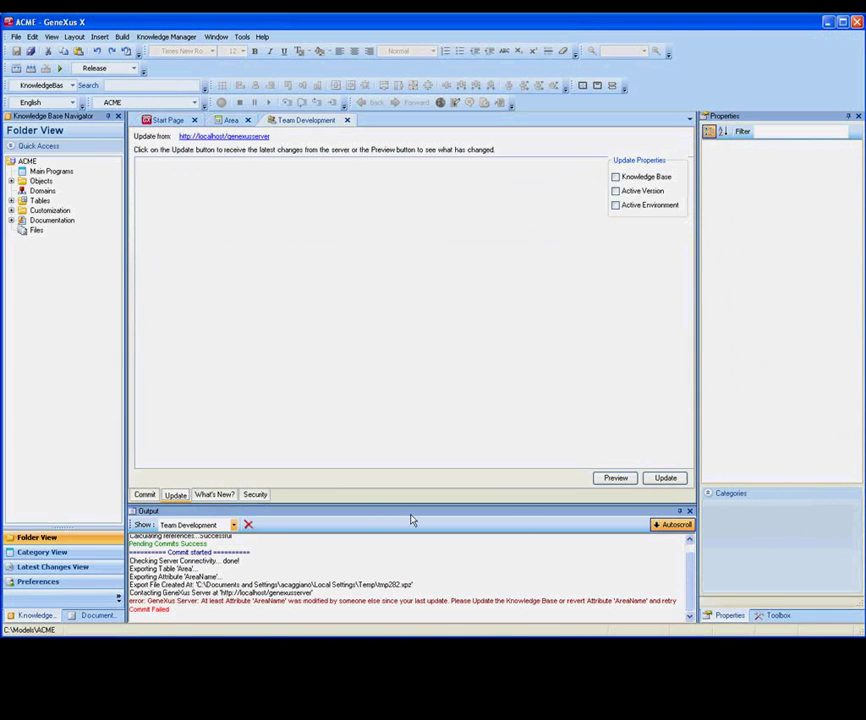
click(618, 480)
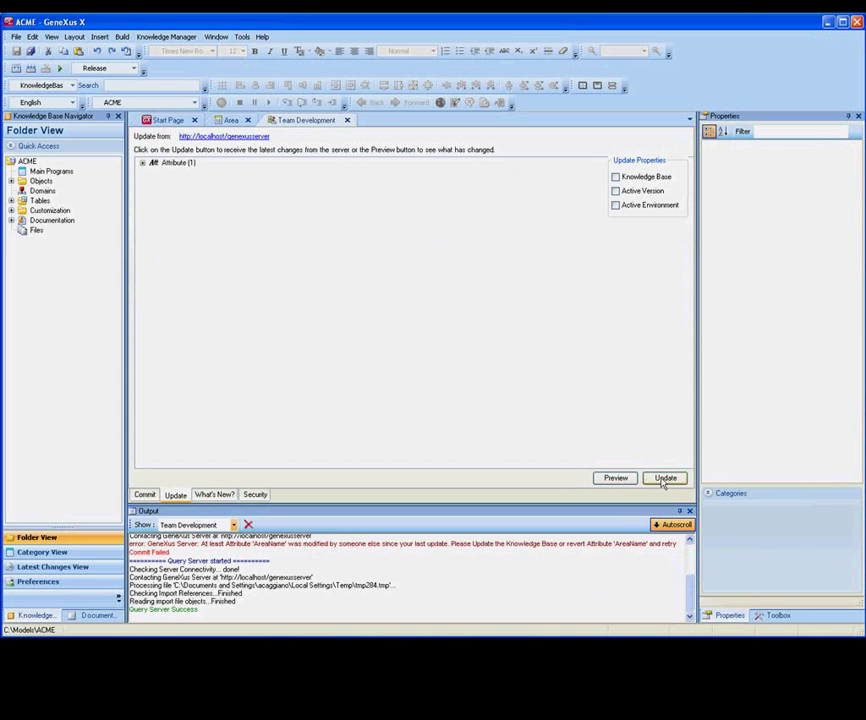
click(664, 479)
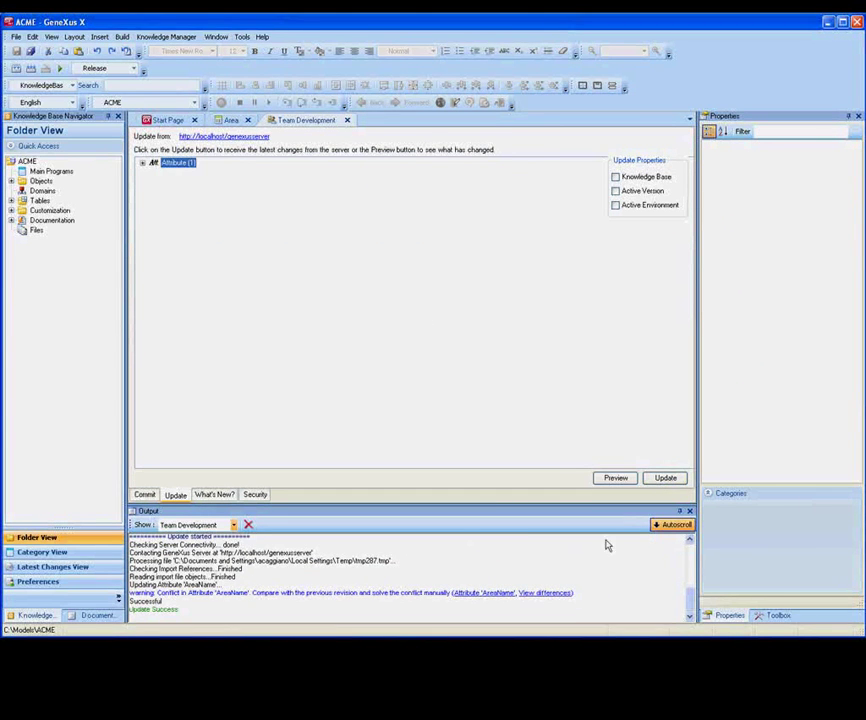
click(550, 593)
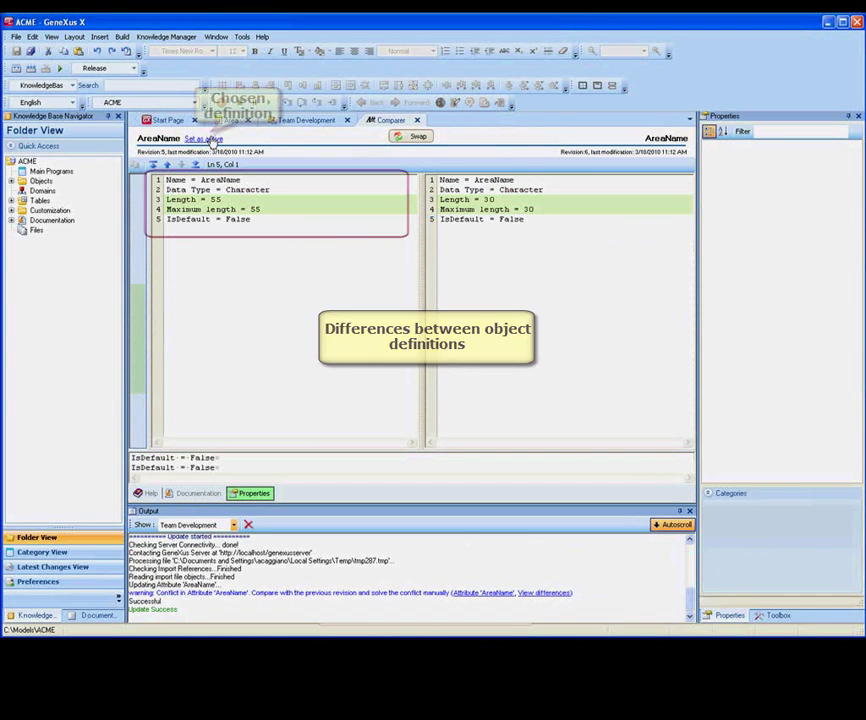
click(211, 140)
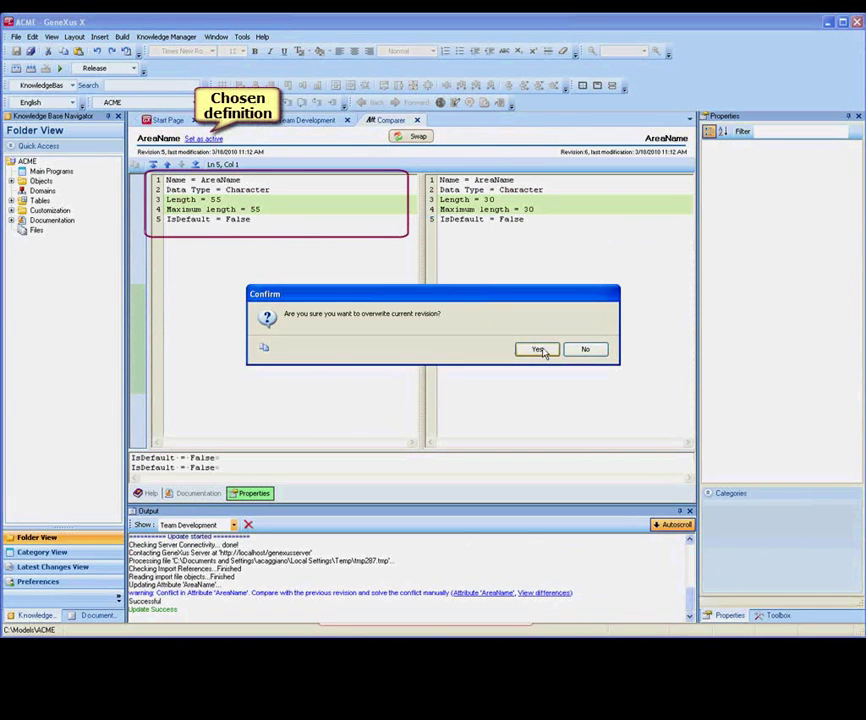
click(540, 350)
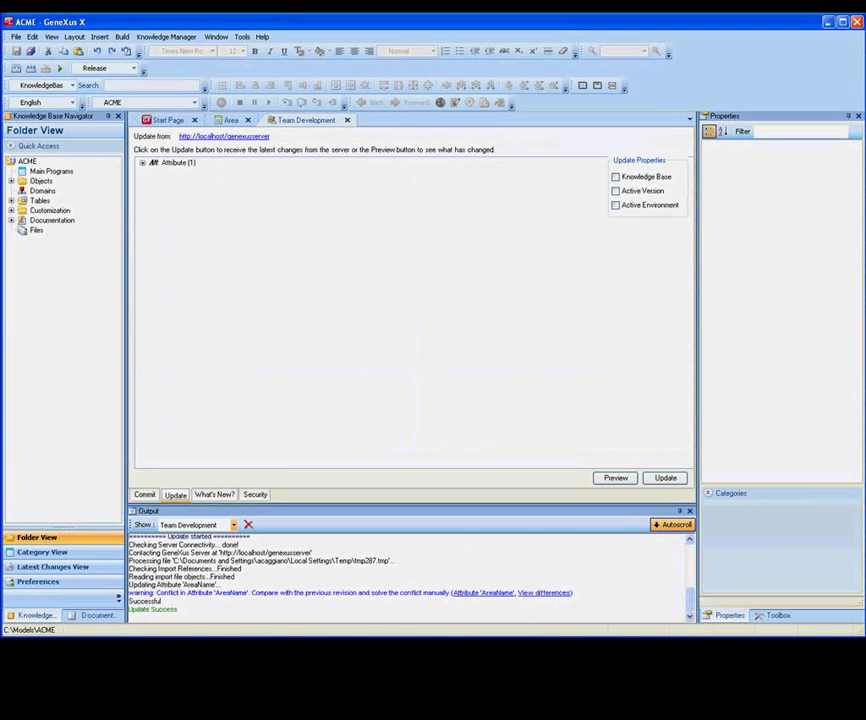
Step: From the Commit tab, commit the resolved AreaName and Area changes to the server
click(145, 494)
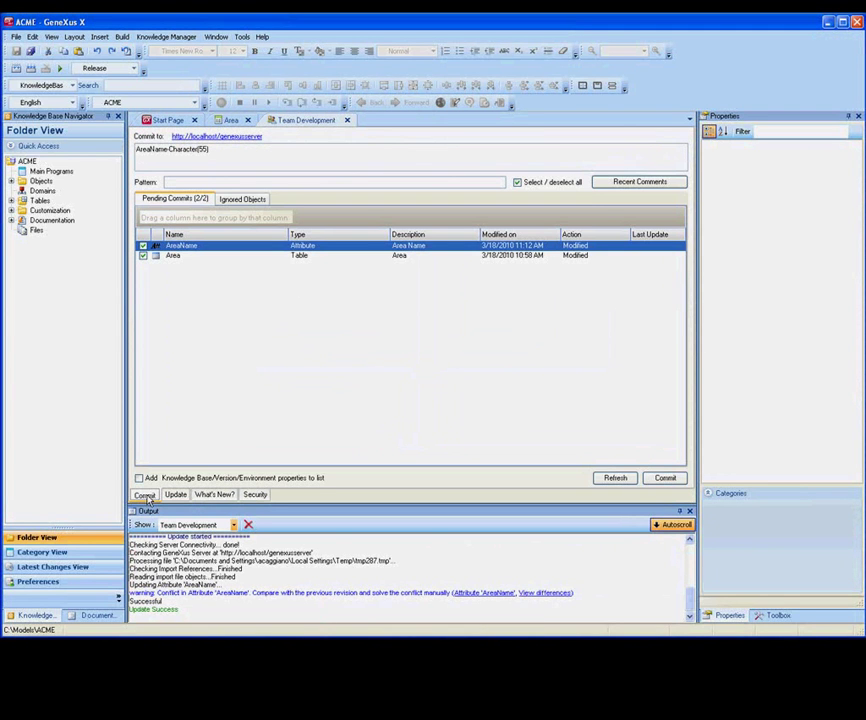
click(664, 478)
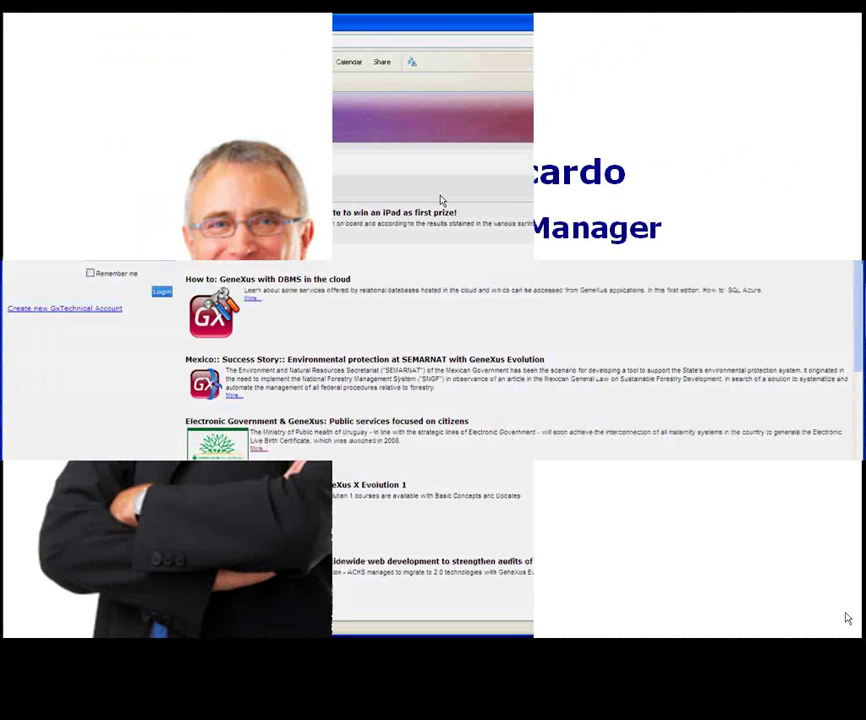
Step: Log in to GeneXus Server with the user's credentials and open the ACME knowledge base page
text(ardo)
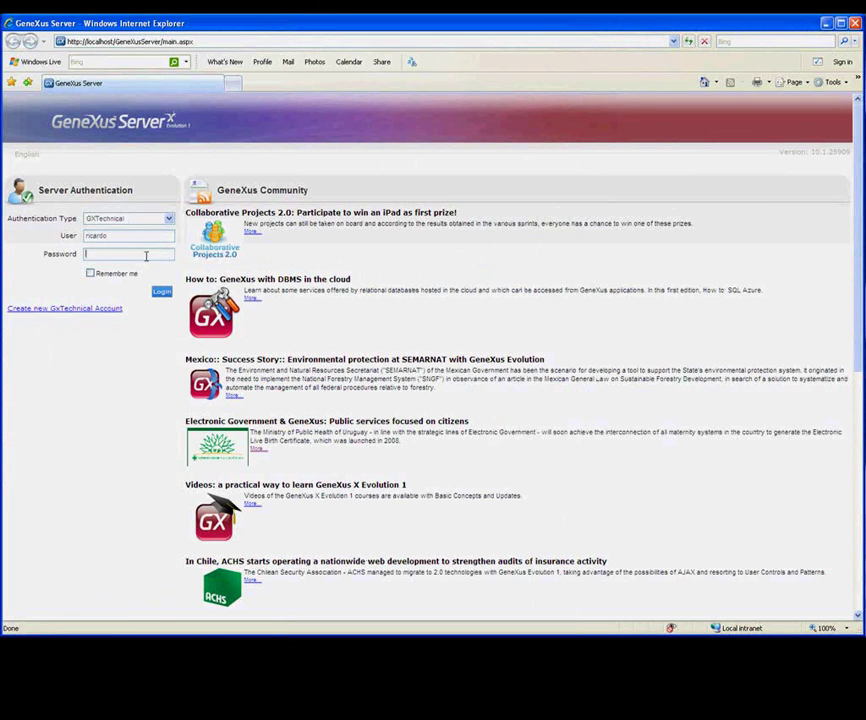
text(******)
click(162, 293)
click(26, 243)
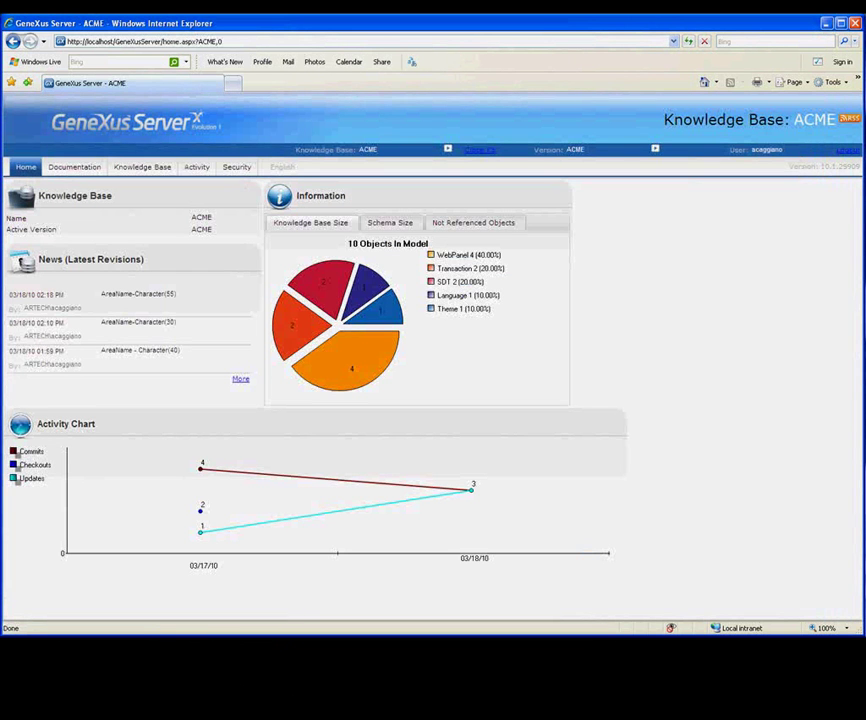
click(141, 167)
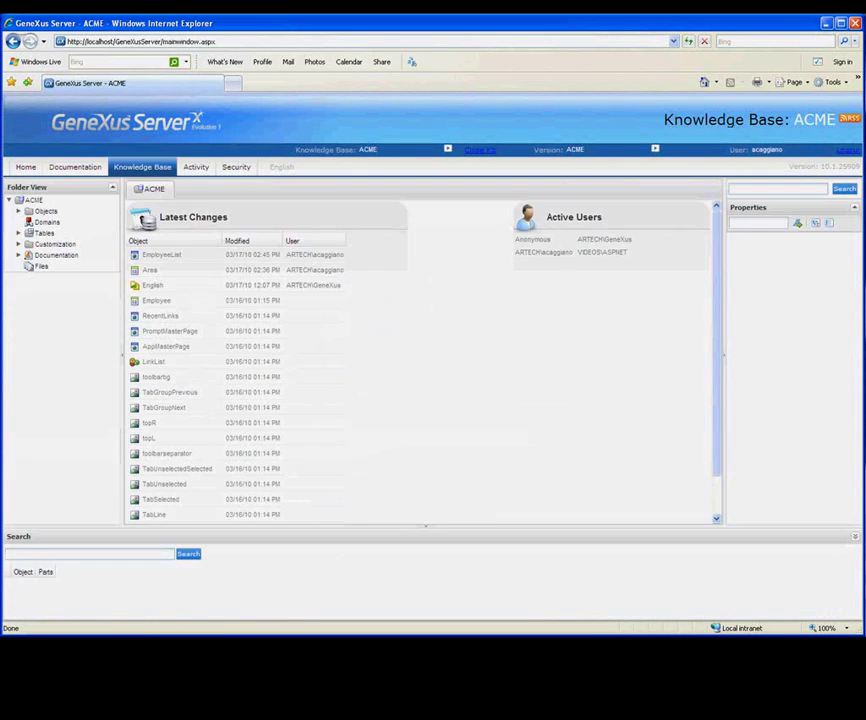
click(20, 212)
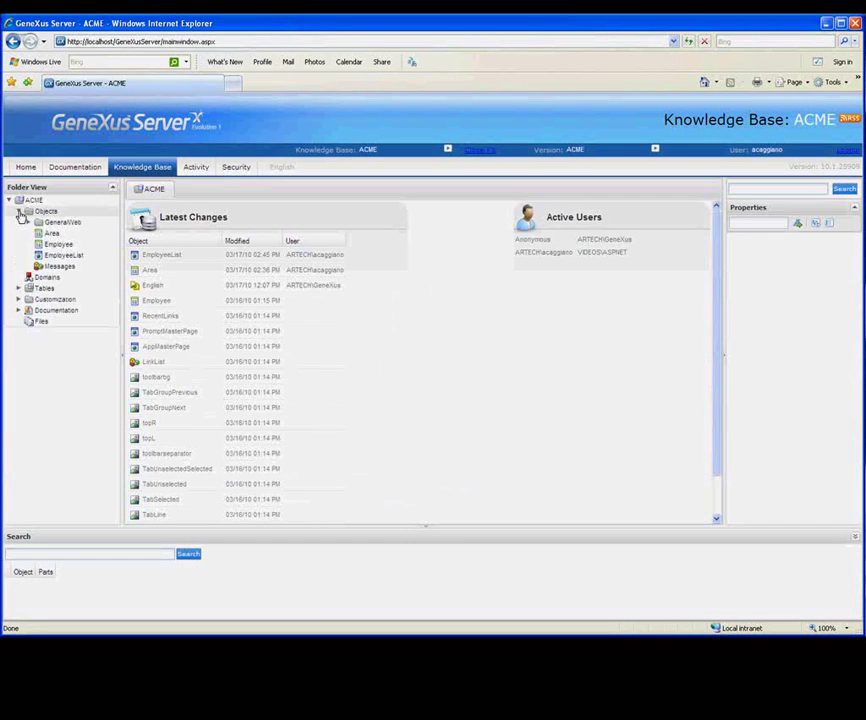
click(55, 235)
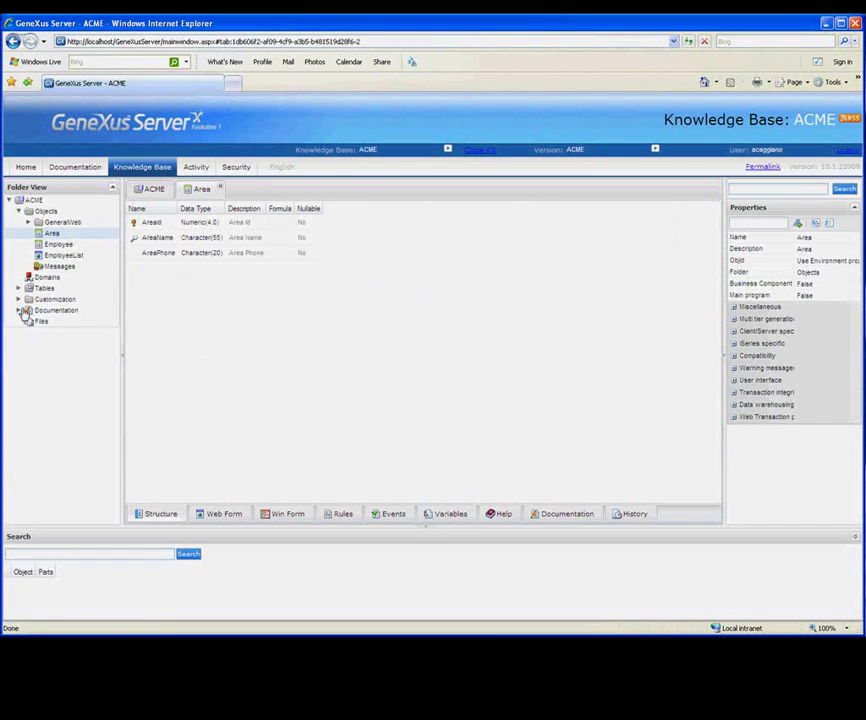
click(223, 520)
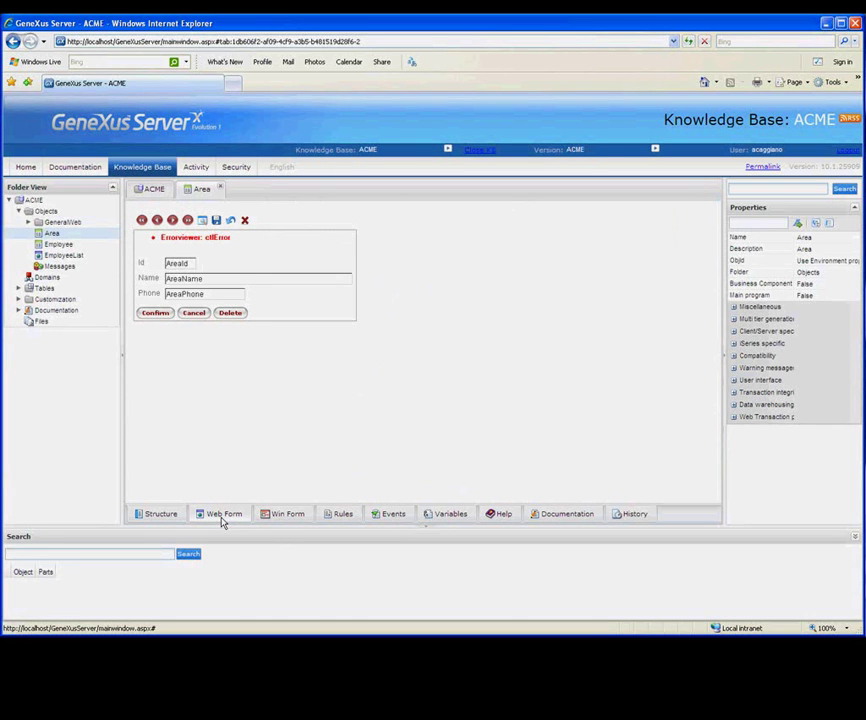
click(63, 255)
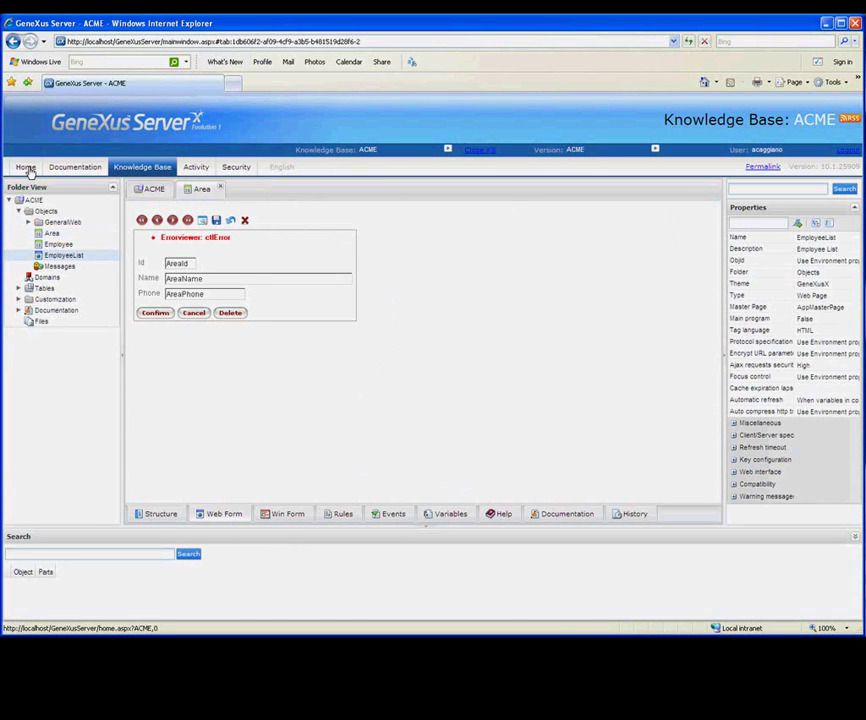
click(28, 170)
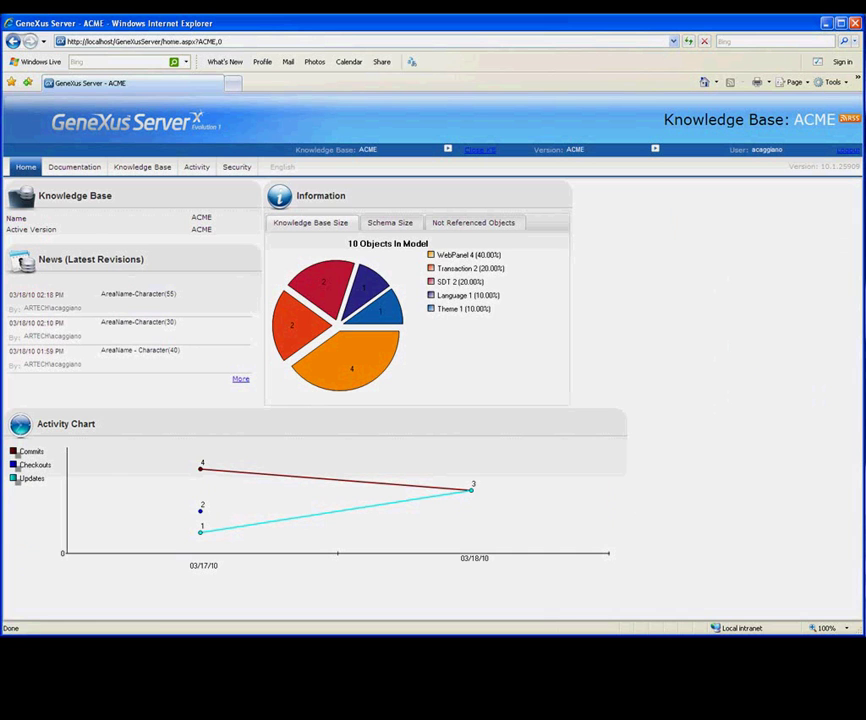
click(240, 380)
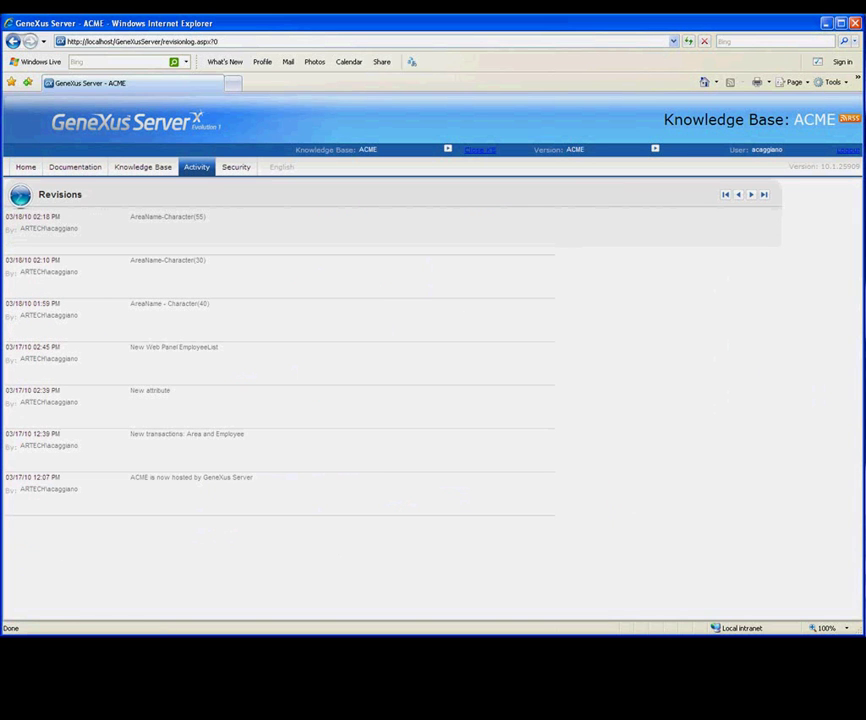
click(20, 167)
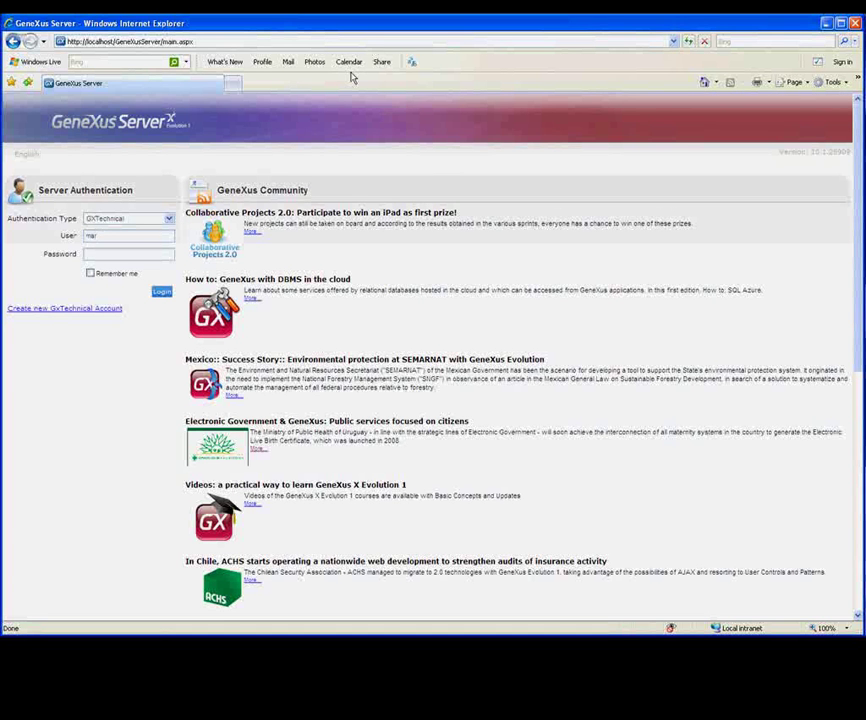
Step: Log in to GeneXus Server with the other user's credentials and open the ACME knowledge base
text(ia)
text(******)
click(162, 293)
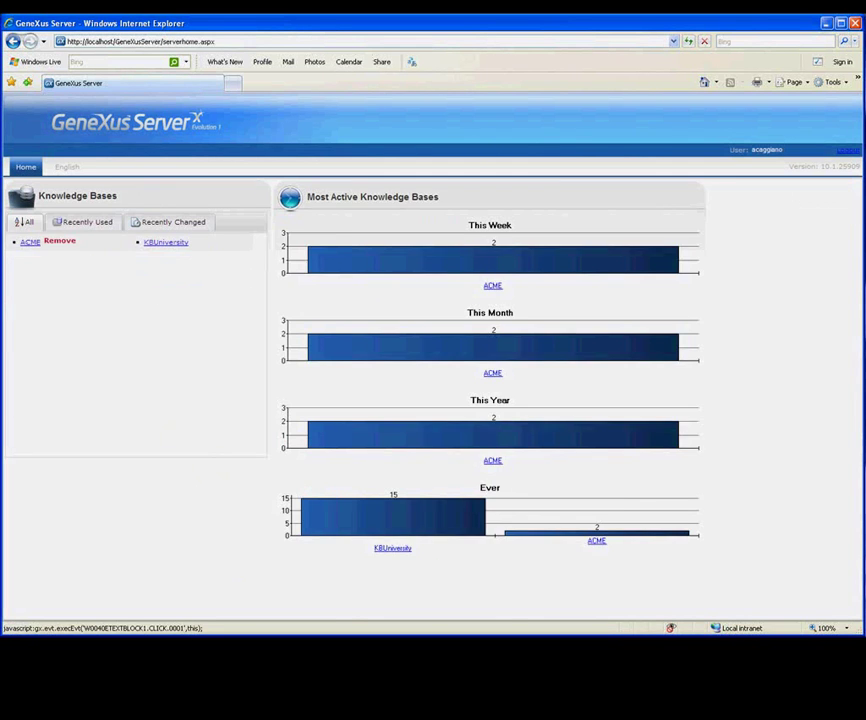
click(28, 244)
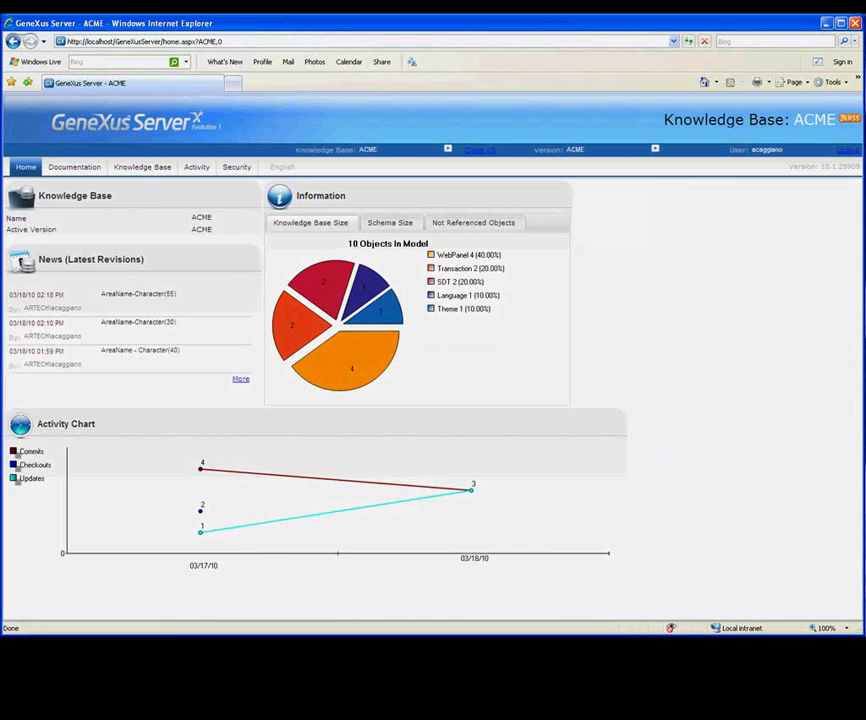
Step: Freeze the current ACME version as 'RRHH'
click(655, 152)
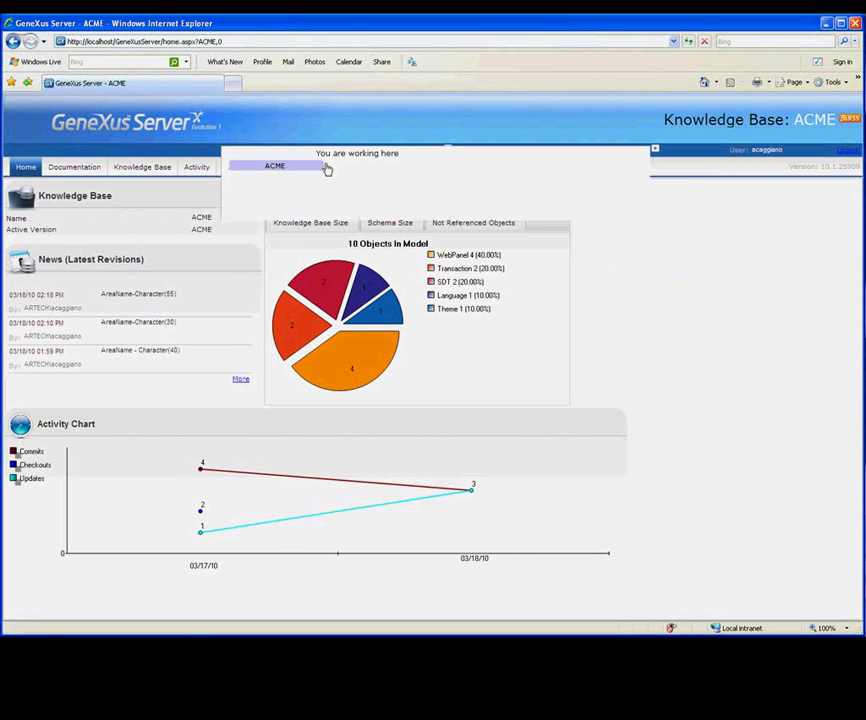
mouse_move(330, 167)
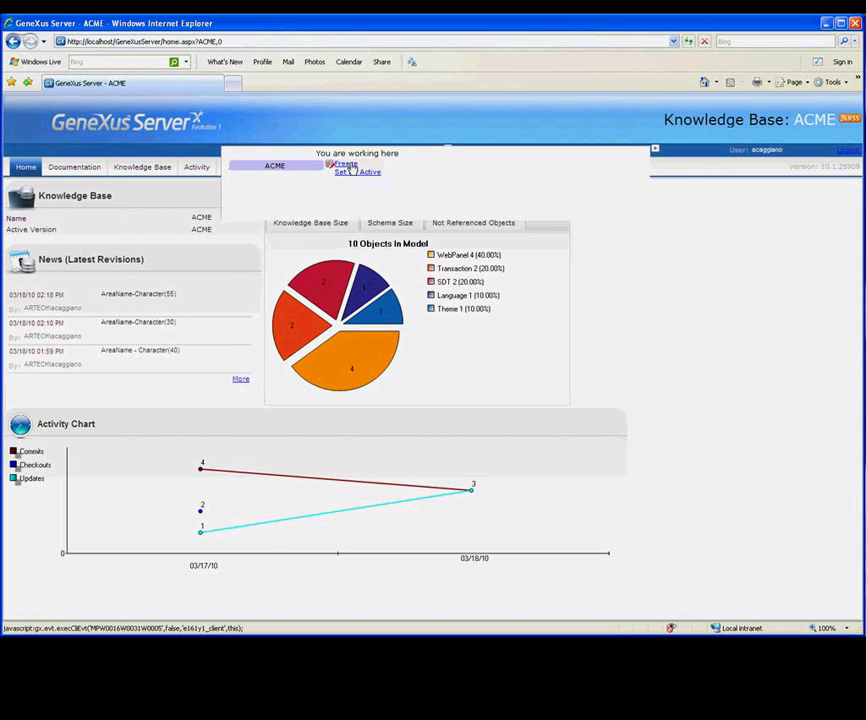
click(346, 165)
text(RR)
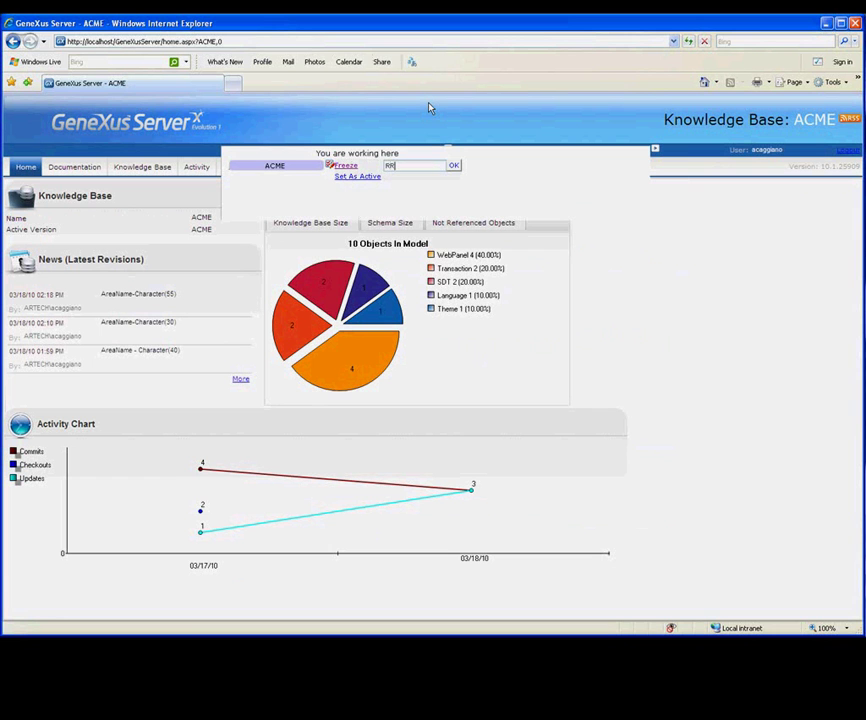
text(HH)
click(453, 166)
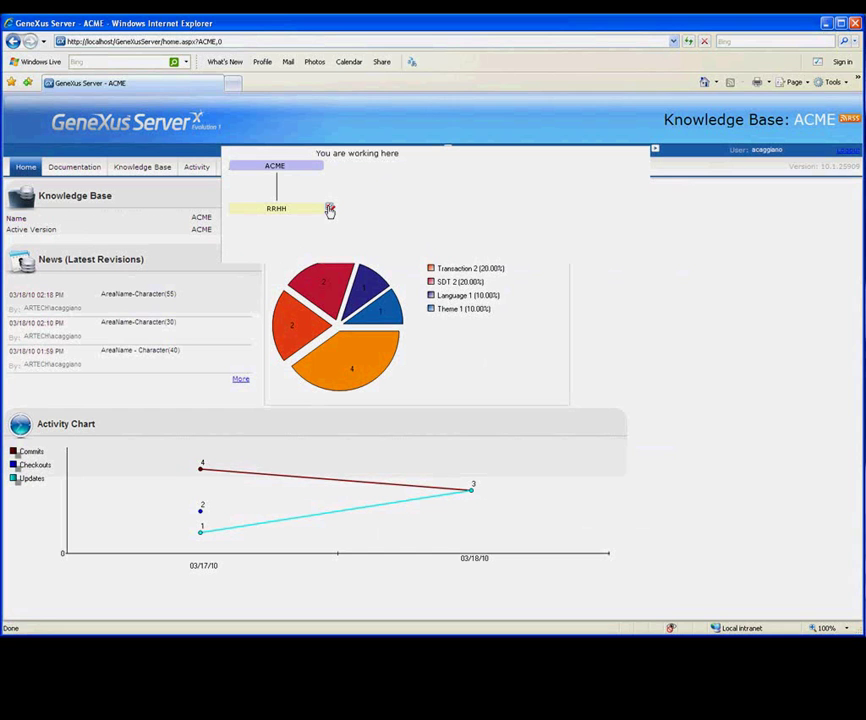
Step: Create a new version 'RRHHv2' based on the RRHH frozen version
mouse_move(330, 212)
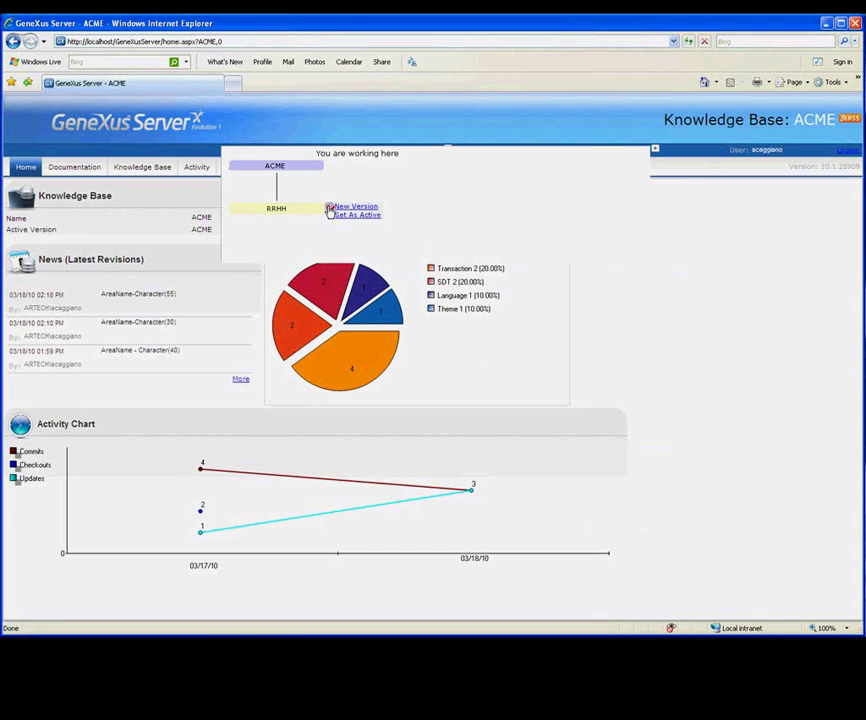
click(344, 208)
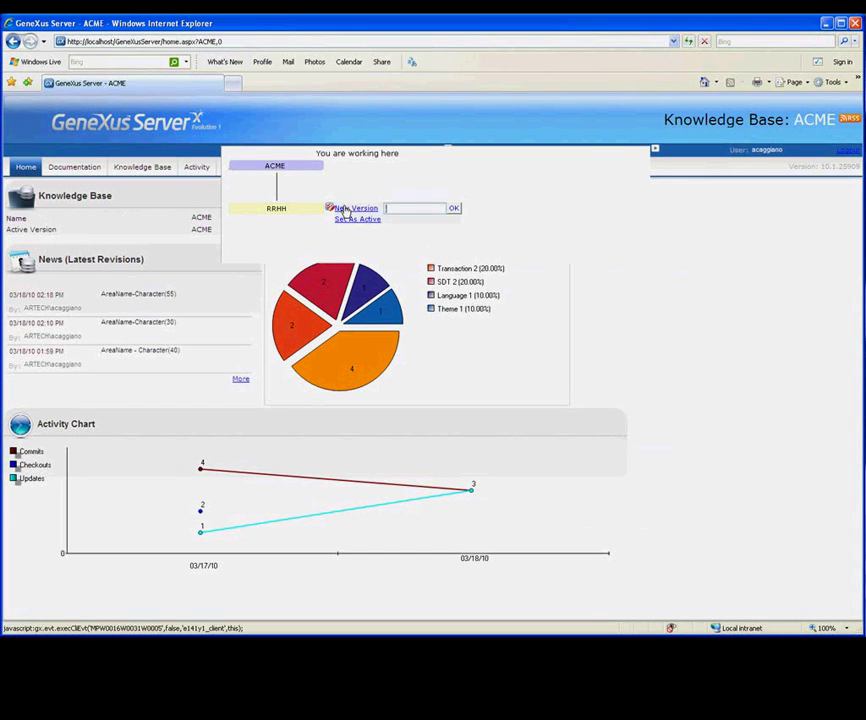
text(RRHH)
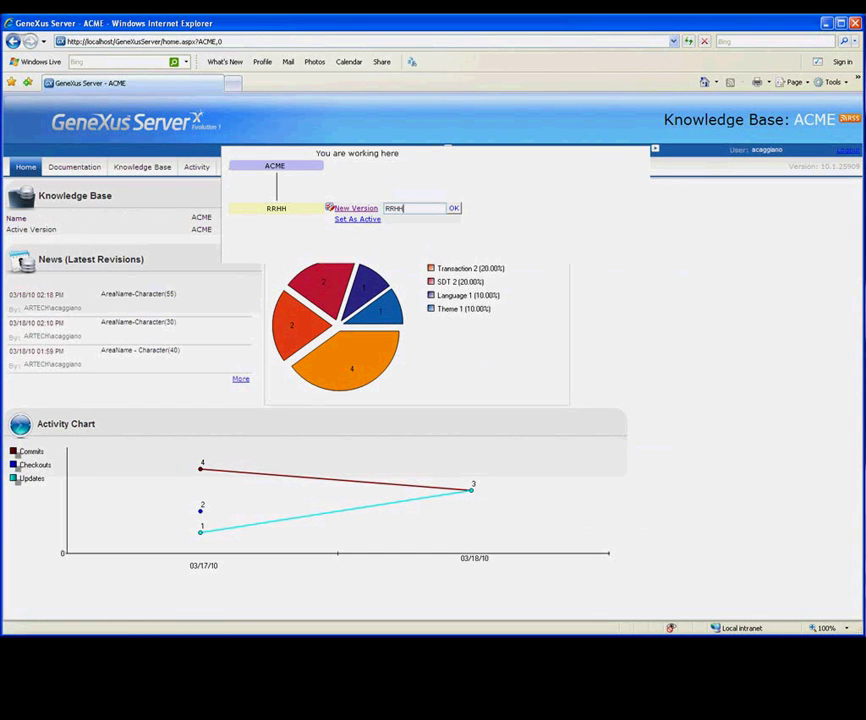
text(v2)
key(Tab)
key(Return)
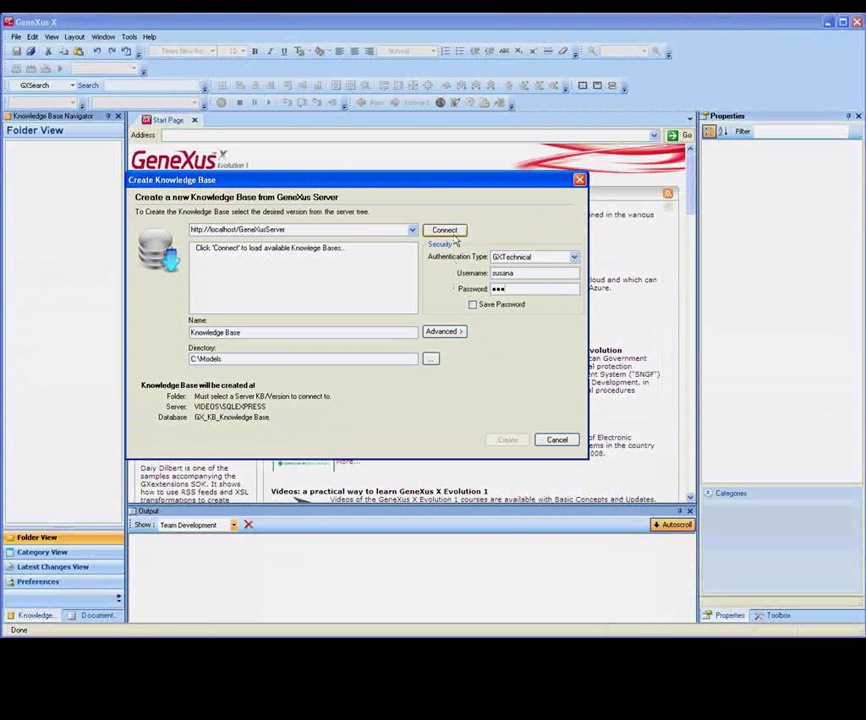
Step: Connect to the server, choose ACME's RRHHv2 version, and create it as knowledge base 'TAgency'
click(452, 229)
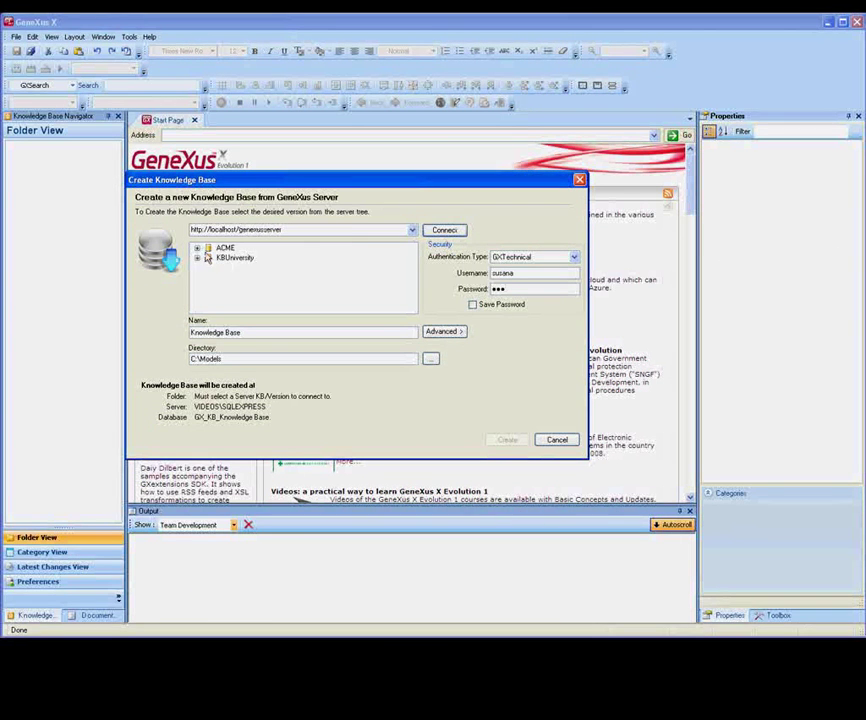
click(197, 248)
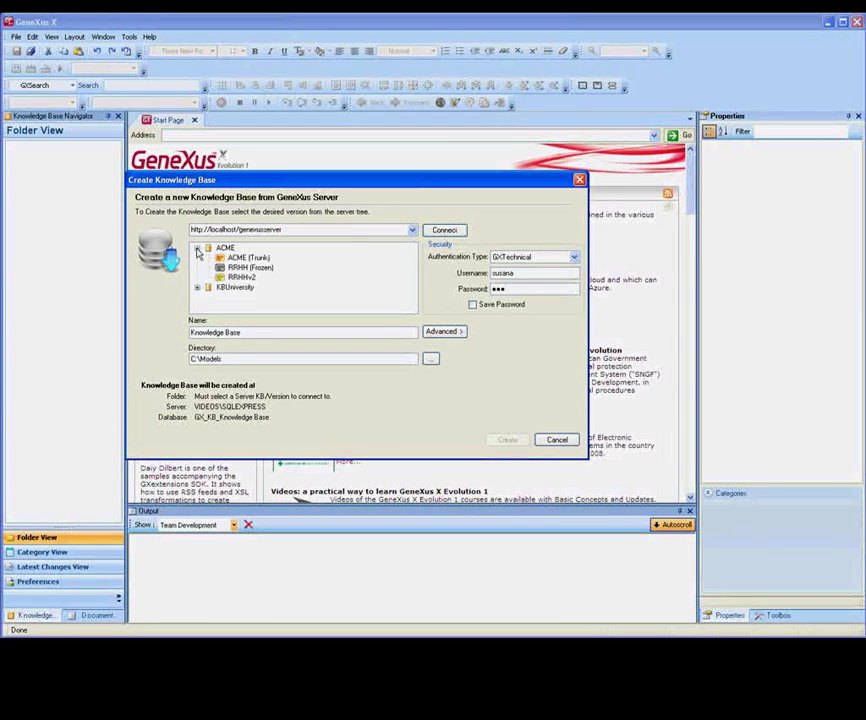
click(240, 277)
drag(253, 332, 160, 331)
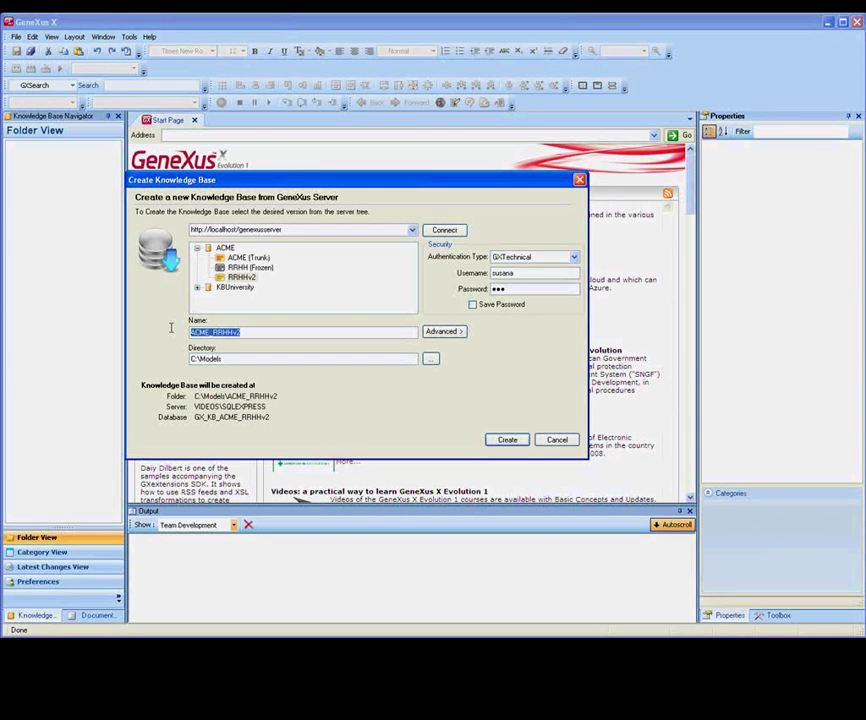
key(BackSpace)
text(T)
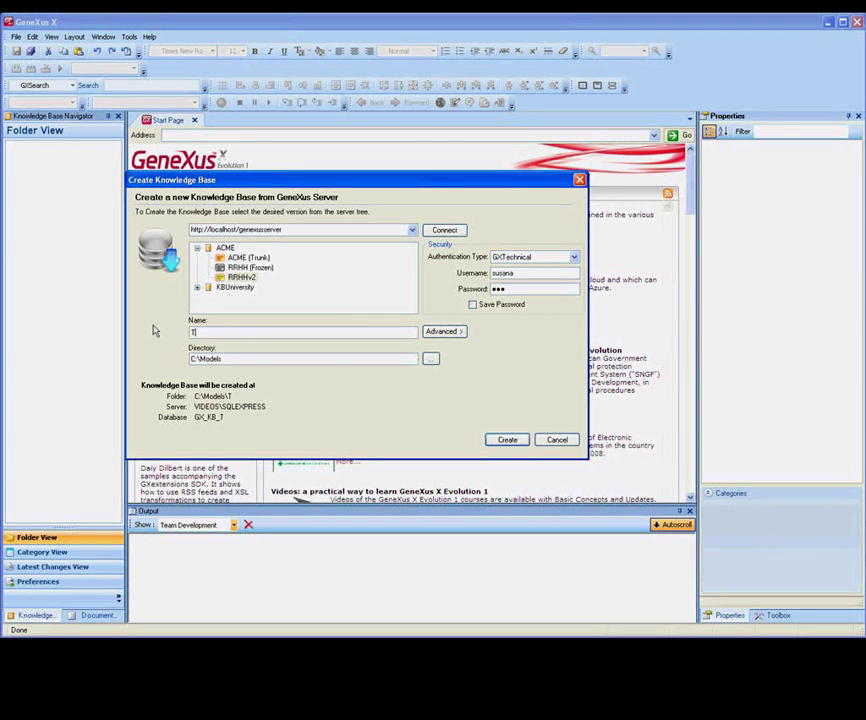
text(Agency)
click(507, 440)
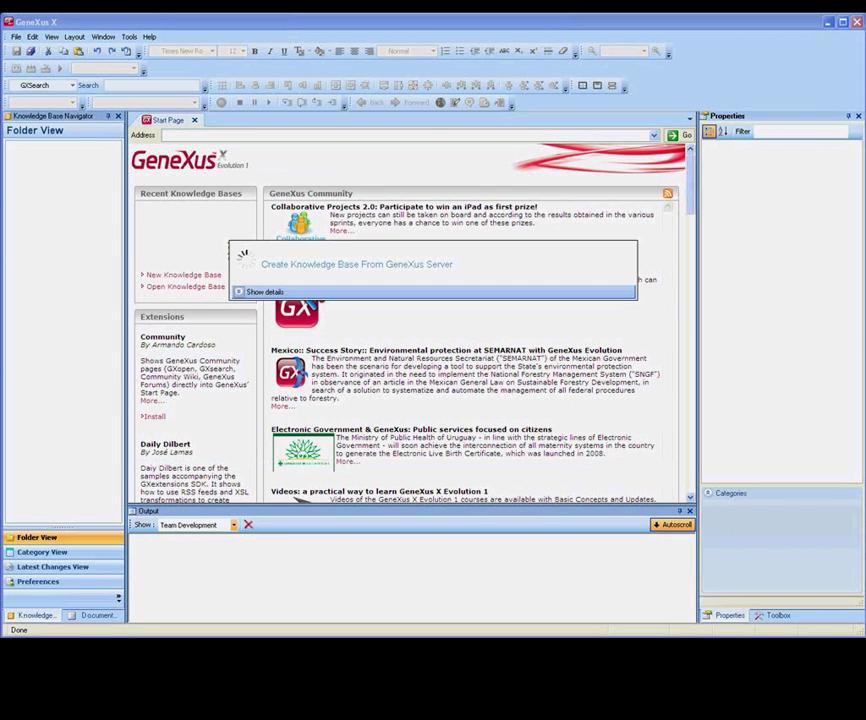